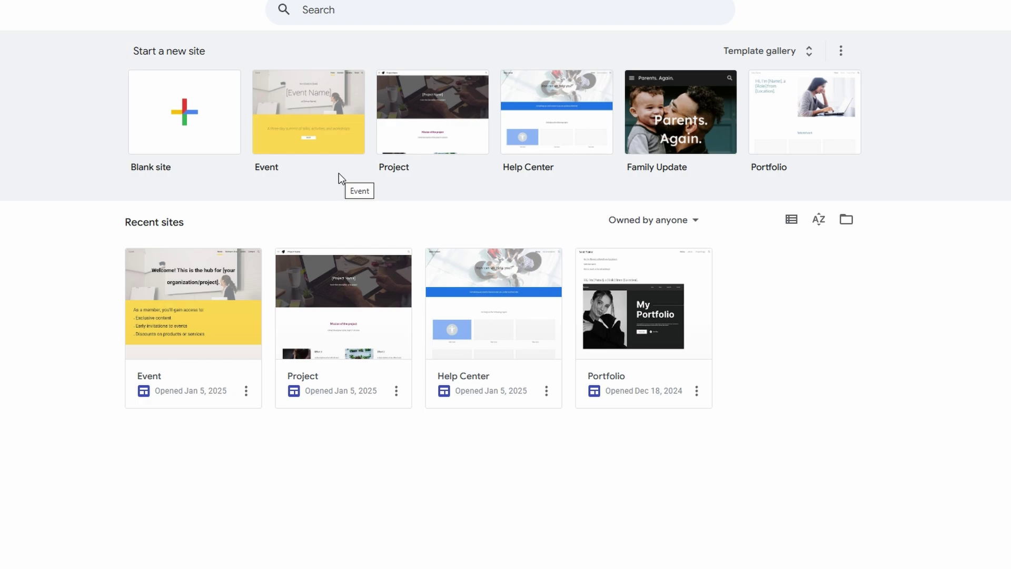
# Step: Select the Project site's header title and scroll through the site's content
pyautogui.click(325, 293)
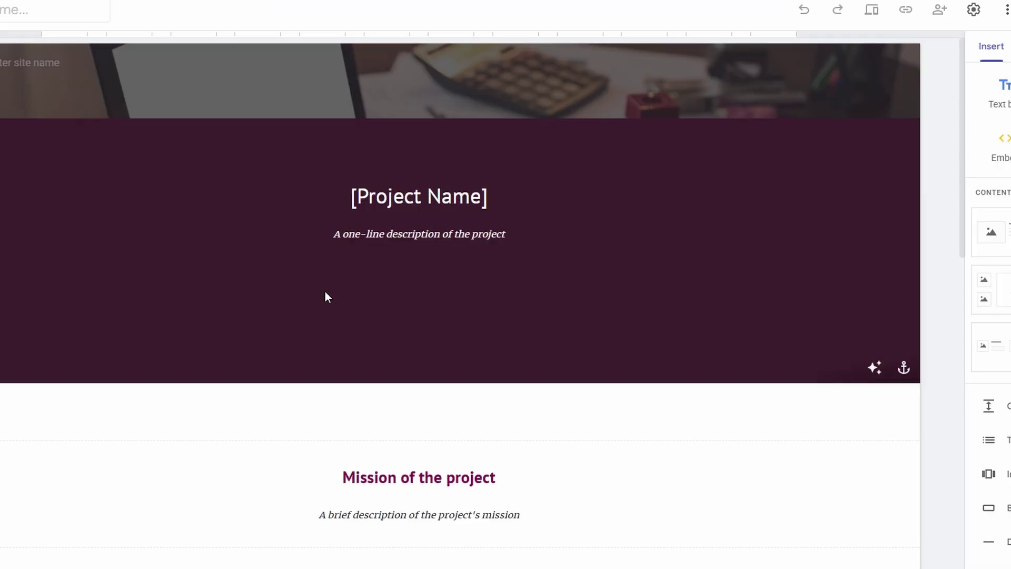
pyautogui.scroll(-10, 653, 125)
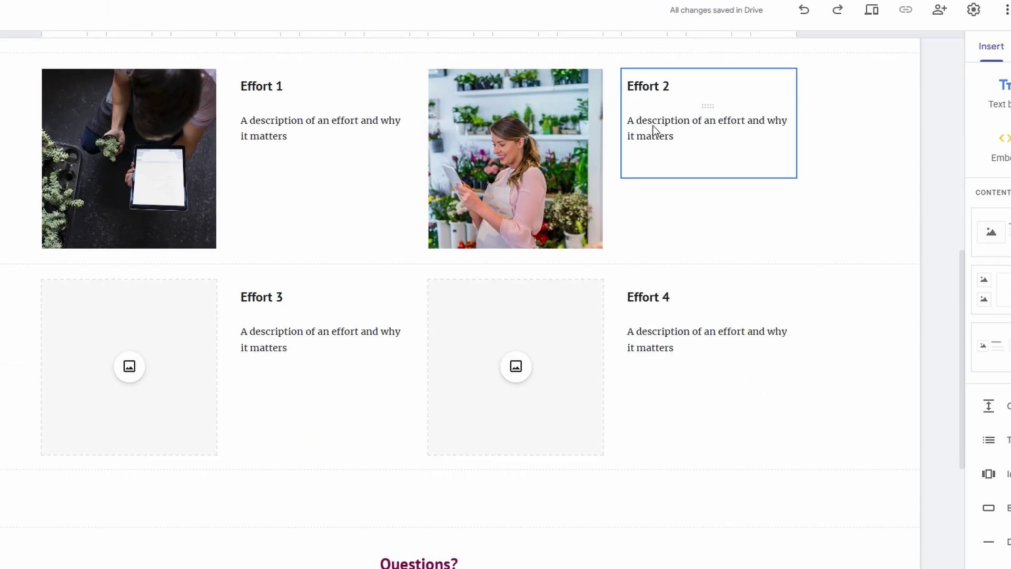
pyautogui.scroll(-6, 173, 93)
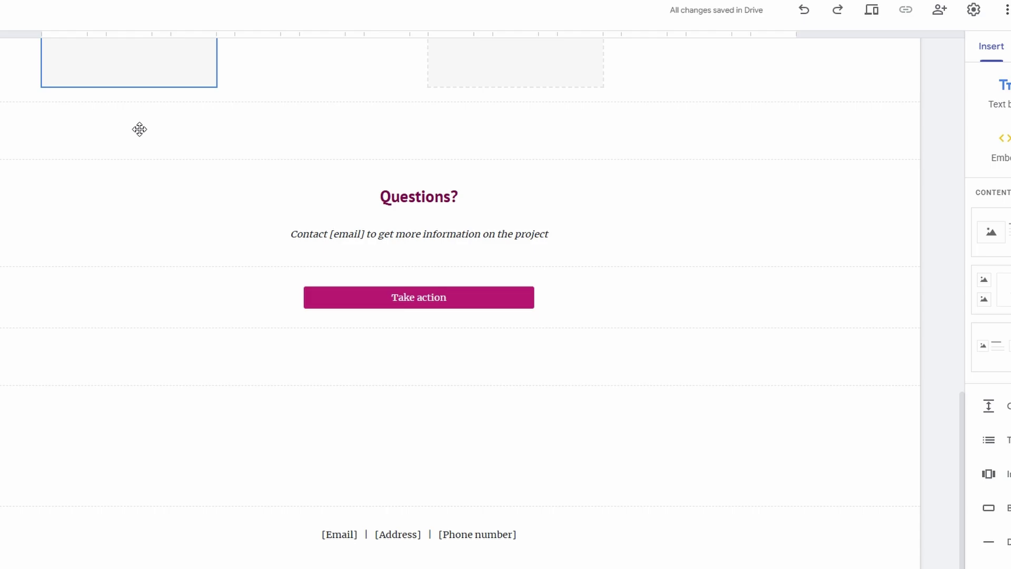
pyautogui.scroll(15, 139, 130)
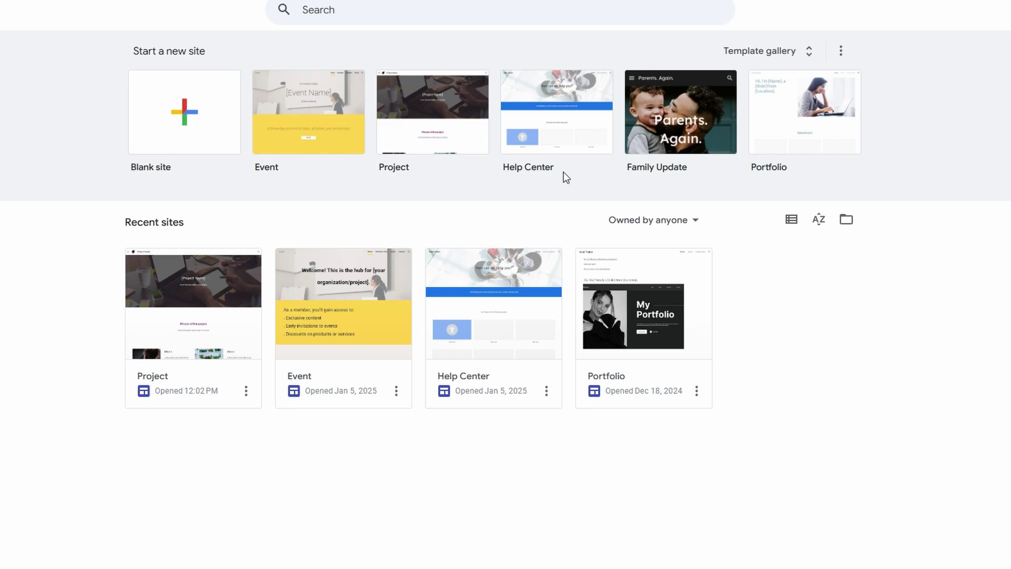
# Step: Expand the full template gallery and scroll down to the Small business templates
pyautogui.click(809, 57)
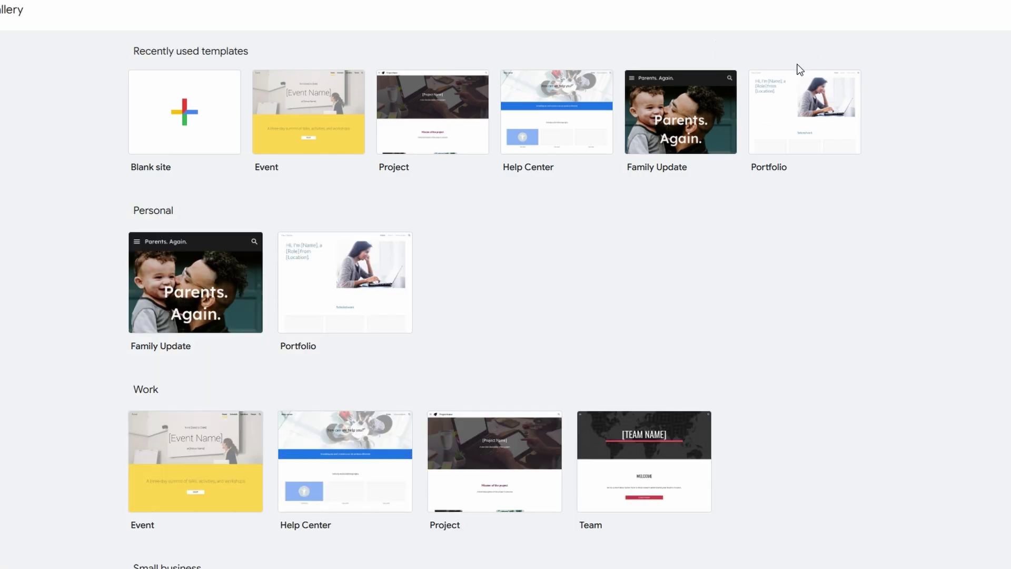
pyautogui.scroll(-6, 643, 171)
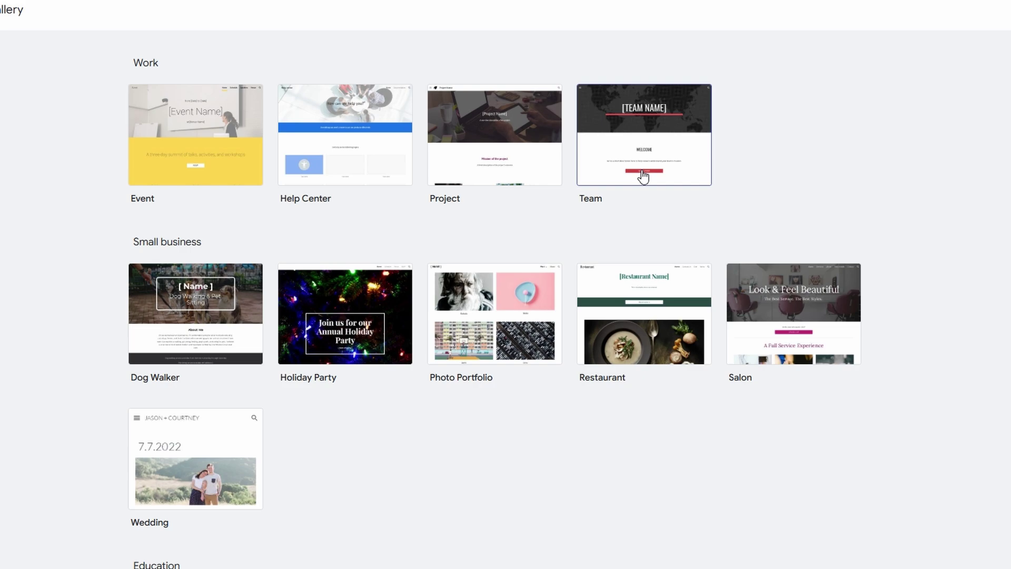
pyautogui.scroll(-2, 643, 176)
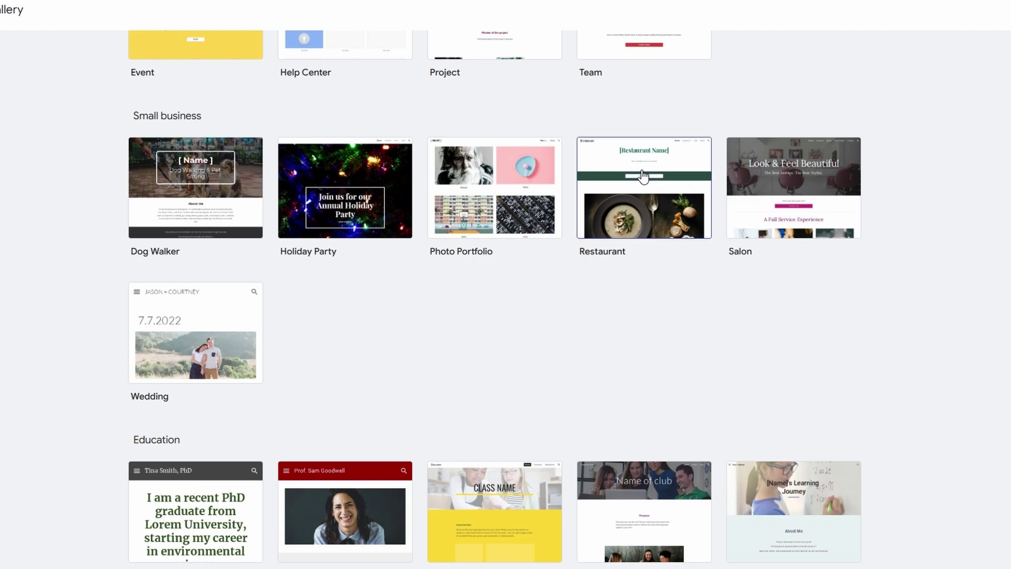
# Step: Create a site from the Restaurant template, scroll its sections and select the welcome paragraph
pyautogui.click(630, 206)
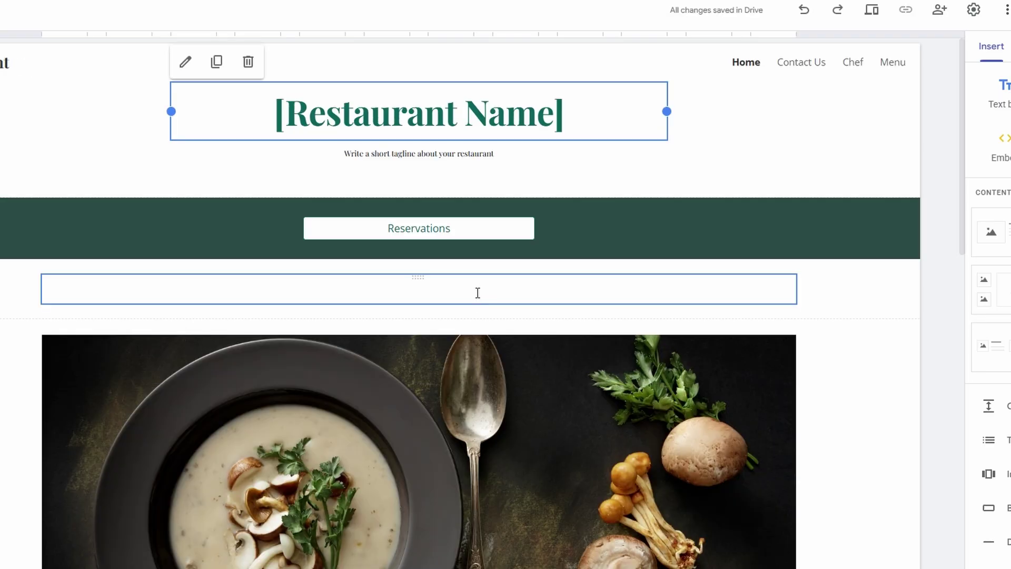
pyautogui.scroll(-5, 478, 293)
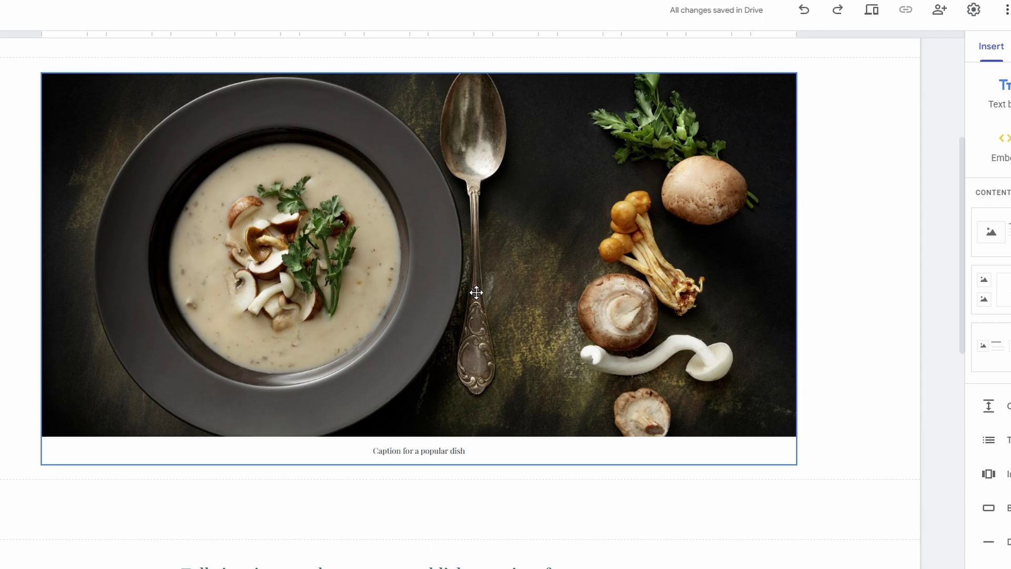
pyautogui.scroll(-6, 476, 293)
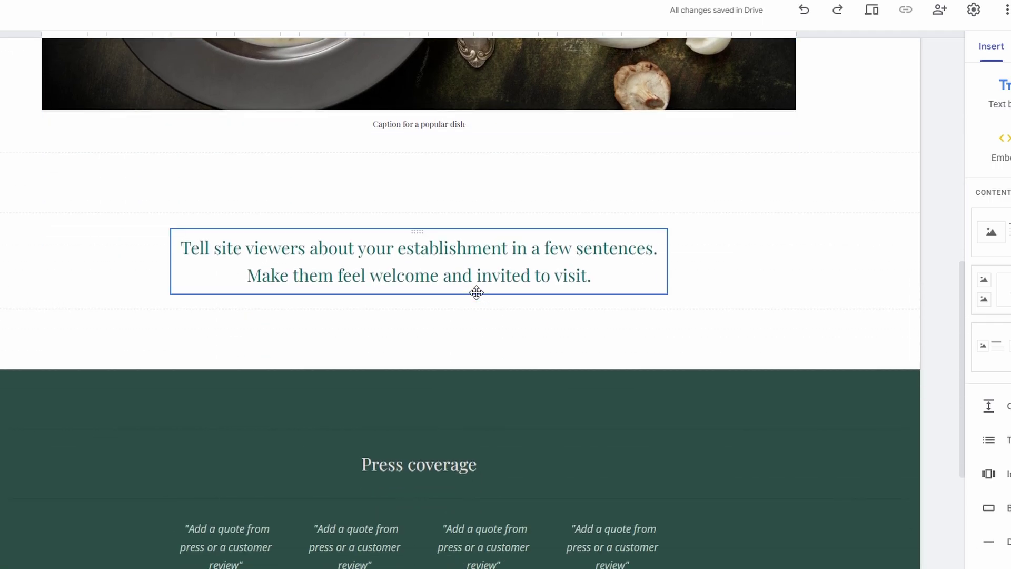
pyautogui.scroll(-6, 476, 293)
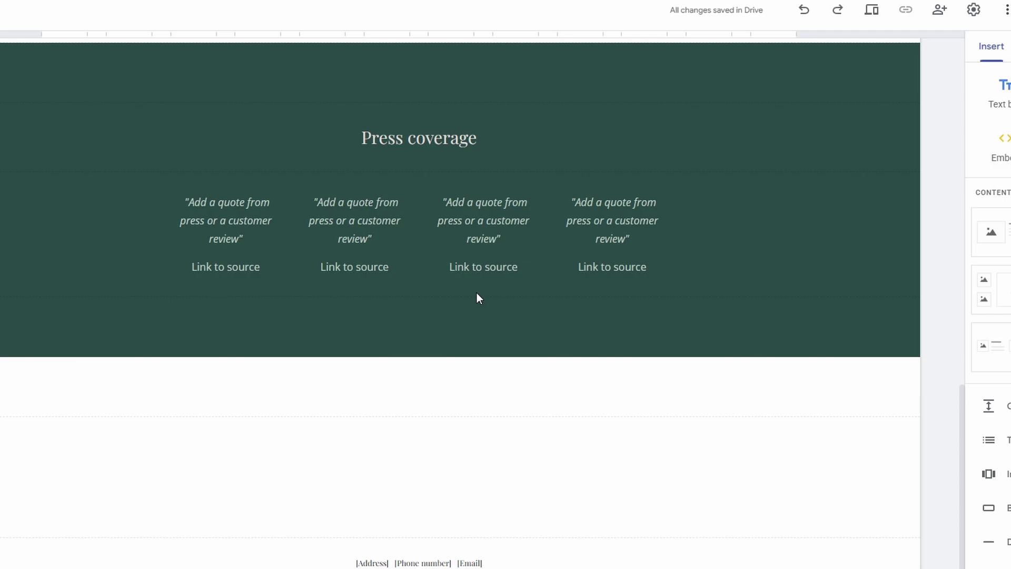
pyautogui.scroll(-1, 476, 292)
pyautogui.scroll(7, 476, 293)
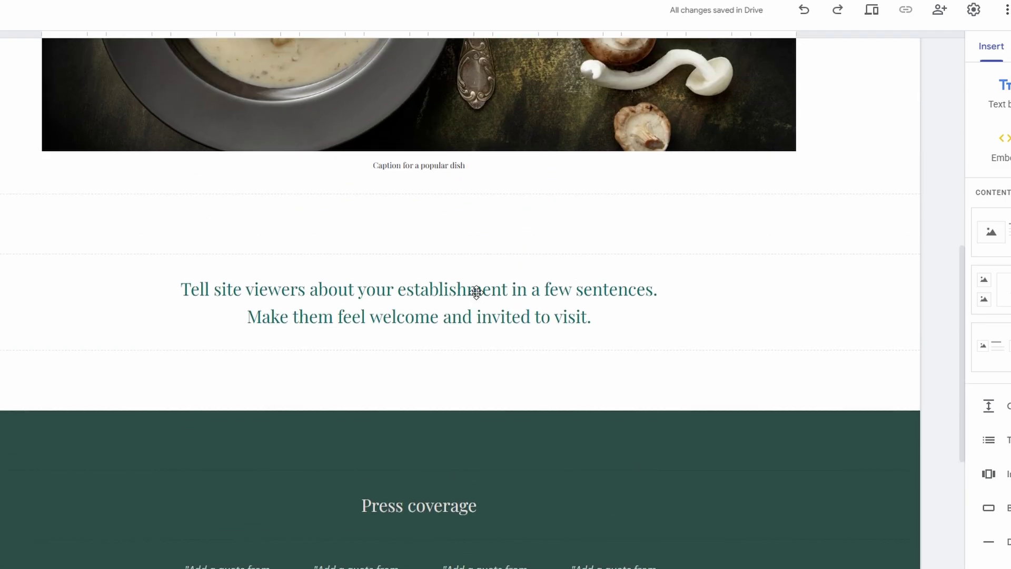
pyautogui.click(476, 293)
pyautogui.scroll(5, 478, 293)
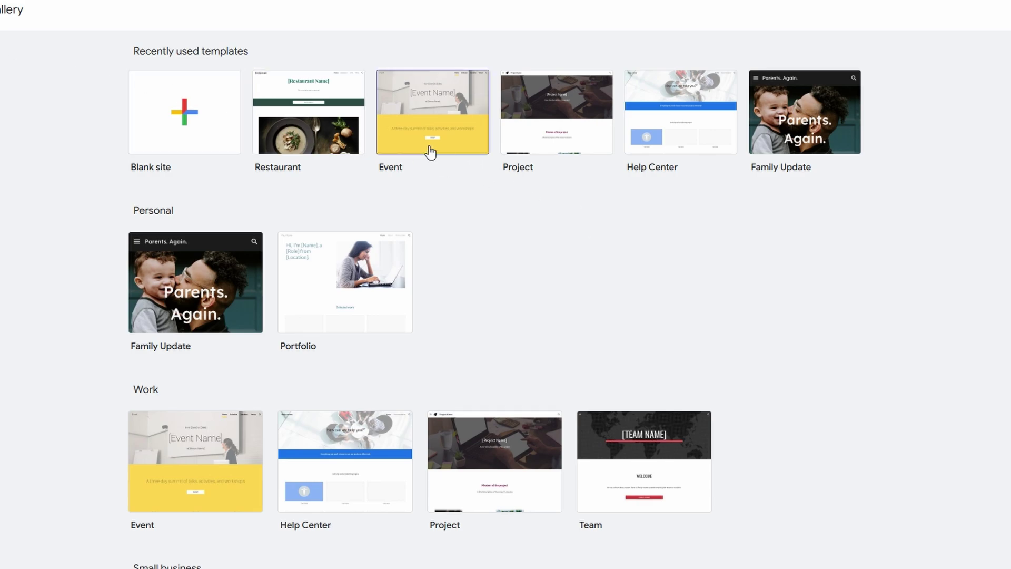
# Step: Scroll the template gallery and create a new site from the Team template under Work
pyautogui.scroll(-9, 565, 238)
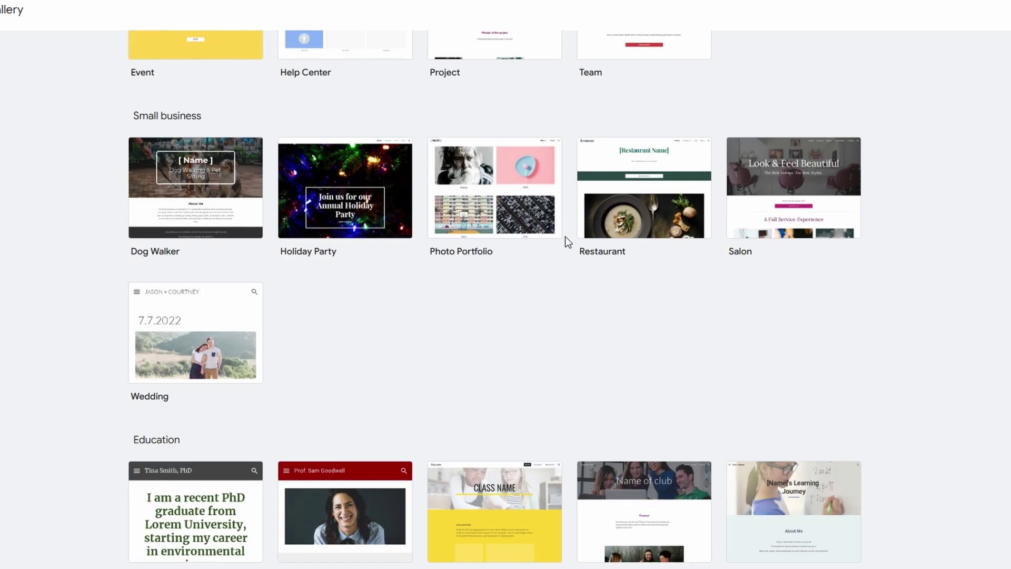
pyautogui.scroll(9, 565, 235)
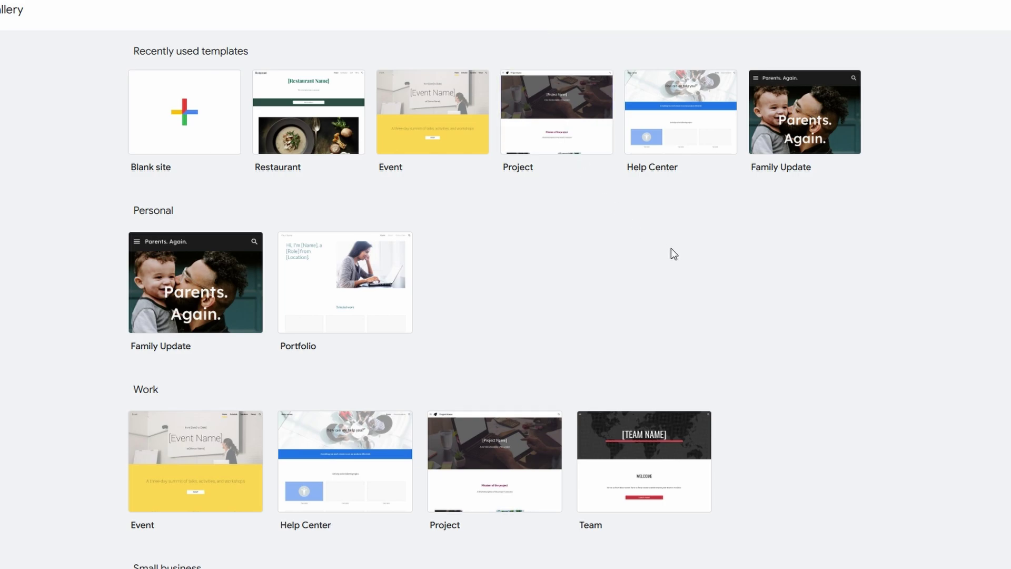
pyautogui.click(637, 409)
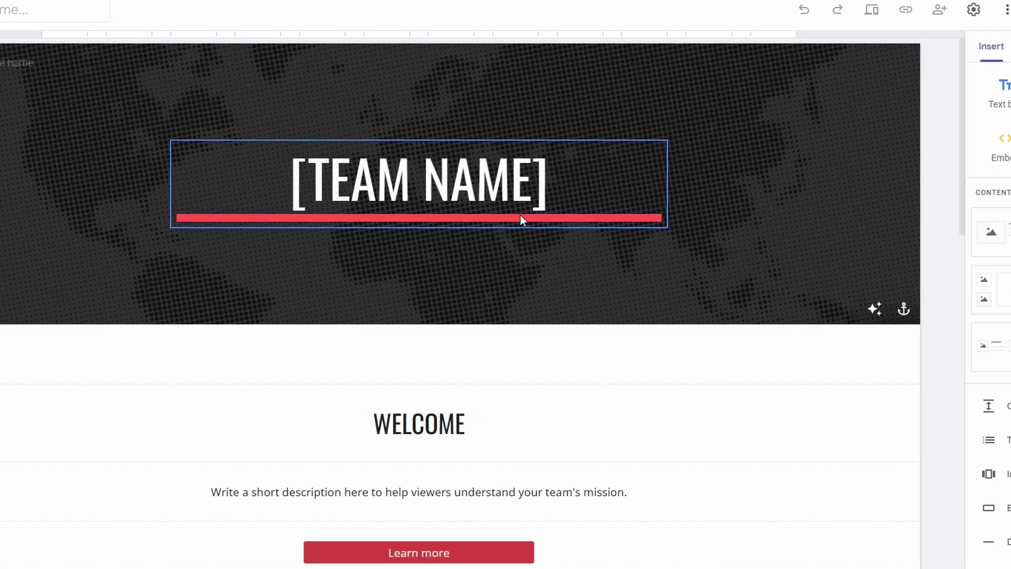
pyautogui.click(521, 211)
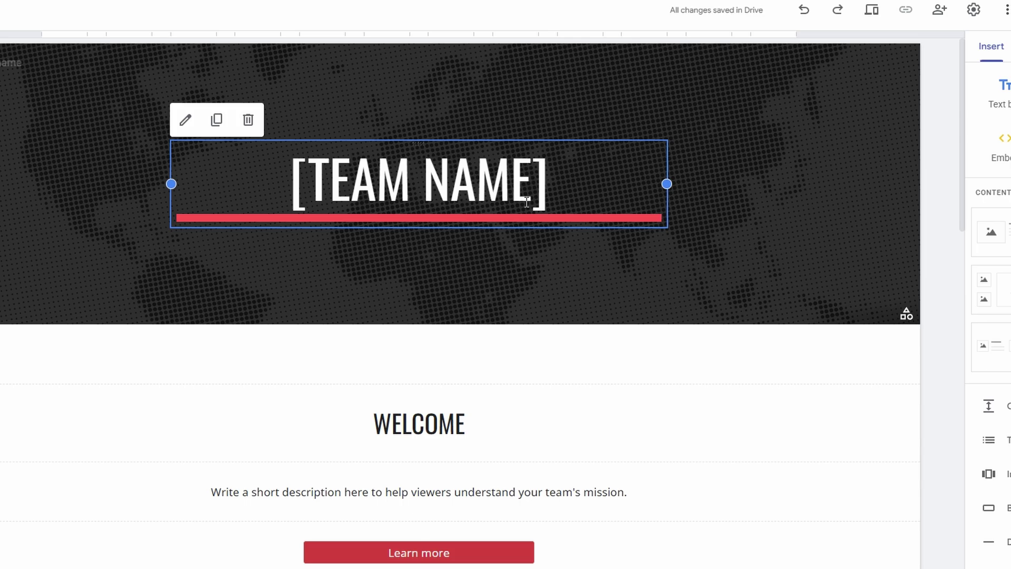
pyautogui.scroll(-8, 527, 202)
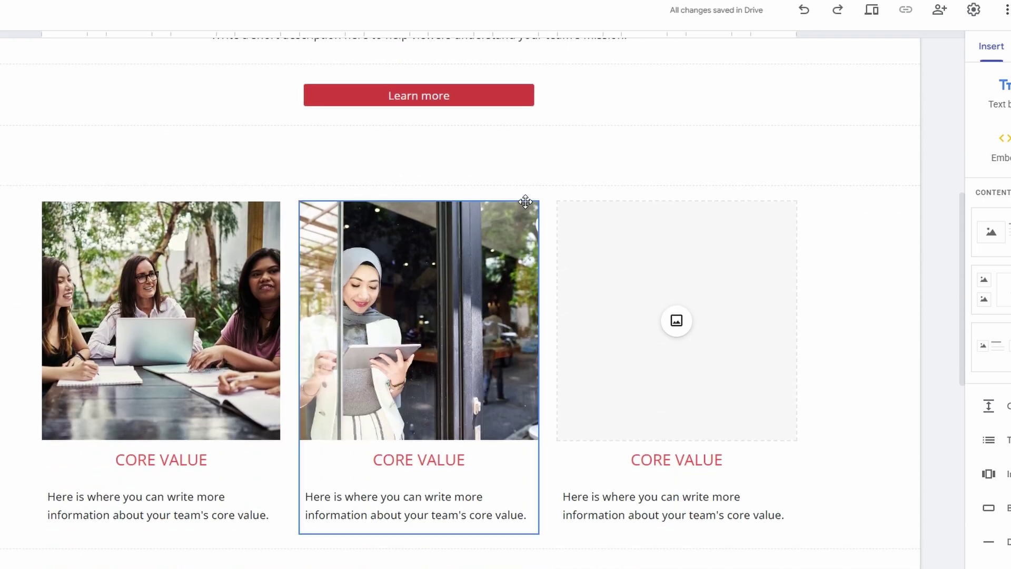
pyautogui.scroll(-10, 526, 201)
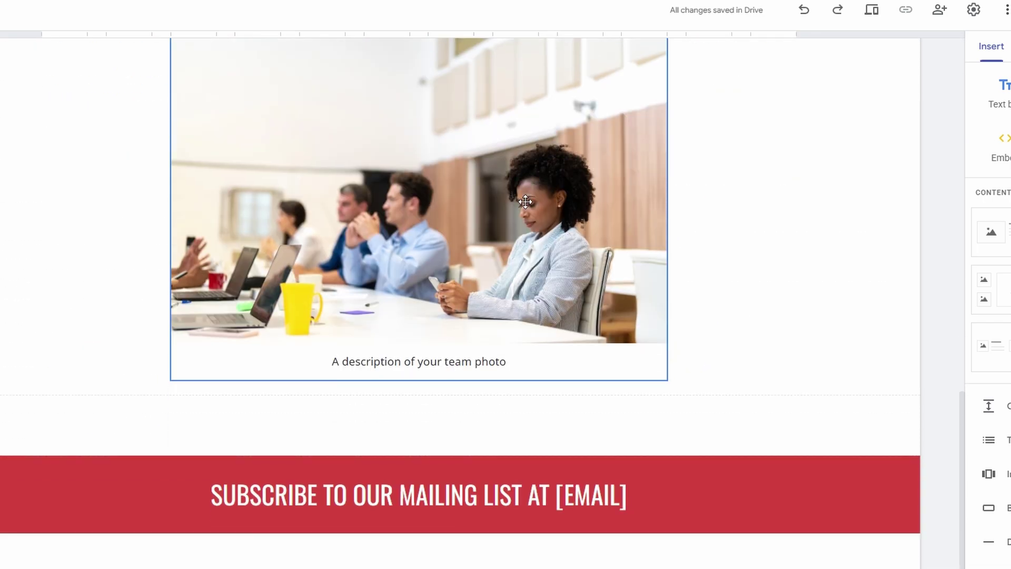
pyautogui.scroll(-2, 526, 201)
pyautogui.scroll(20, 526, 202)
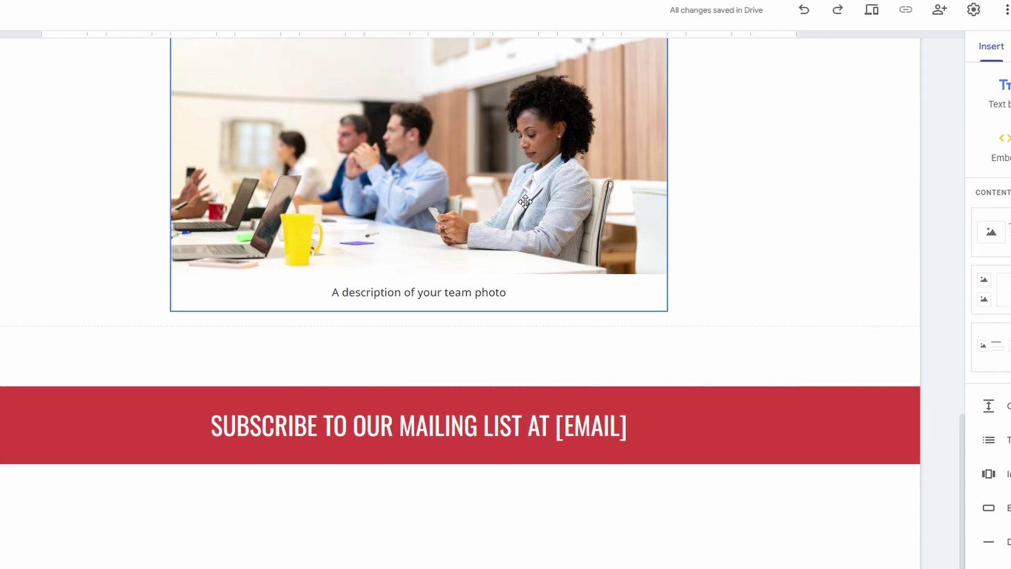
pyautogui.scroll(1, 526, 201)
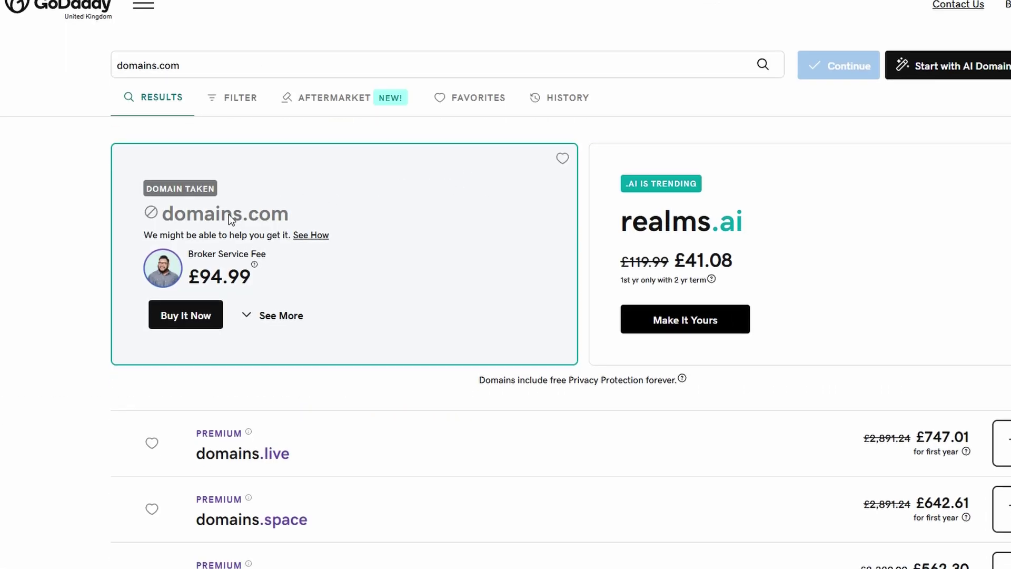
# Step: Scroll the GoDaddy domain results and add domainsv.com to the cart
pyautogui.scroll(-5, 228, 213)
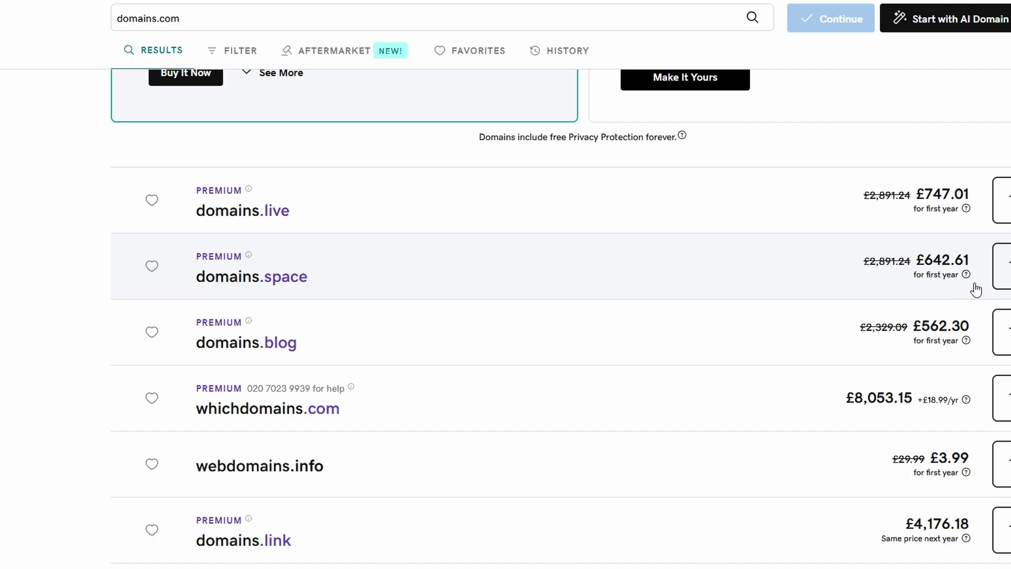
pyautogui.scroll(-5, 972, 288)
pyautogui.scroll(-5, 283, 198)
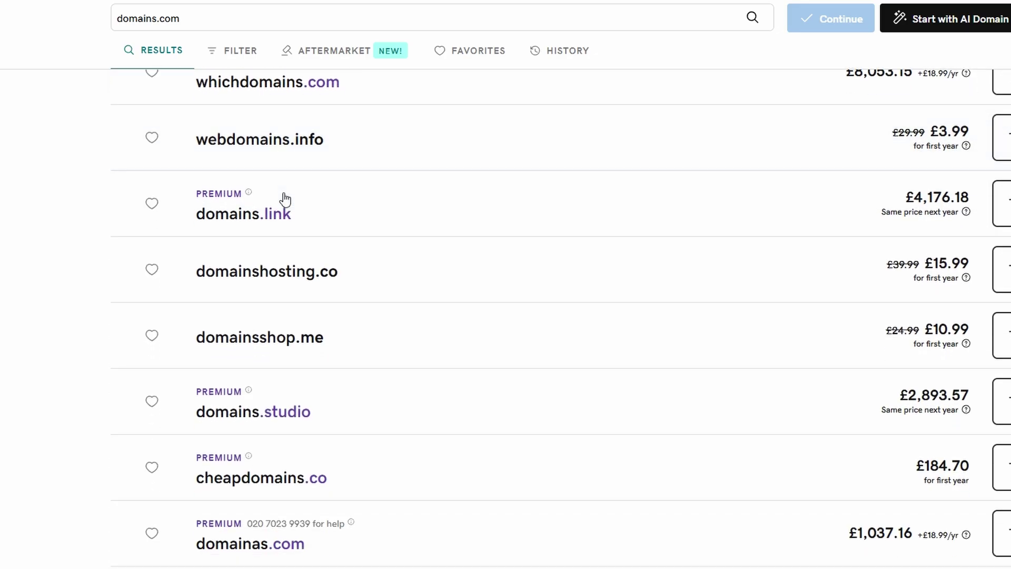
pyautogui.scroll(-9, 285, 199)
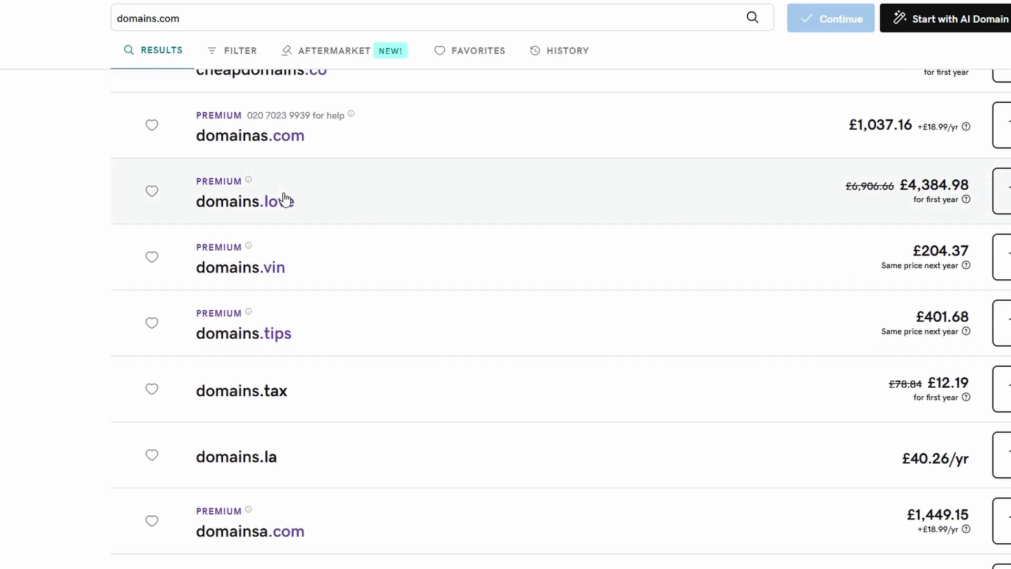
pyautogui.scroll(-20, 285, 199)
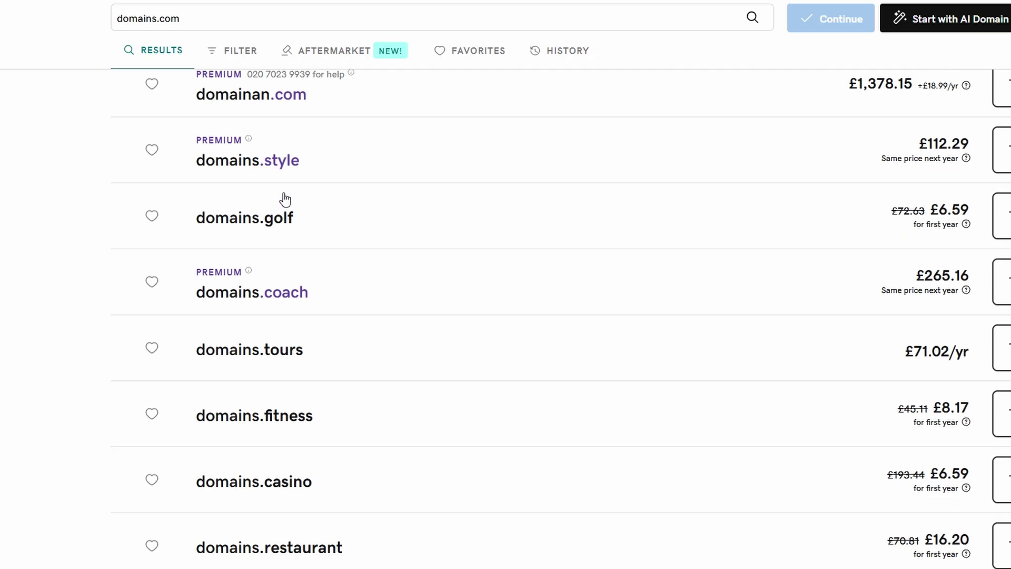
pyautogui.scroll(-5, 285, 199)
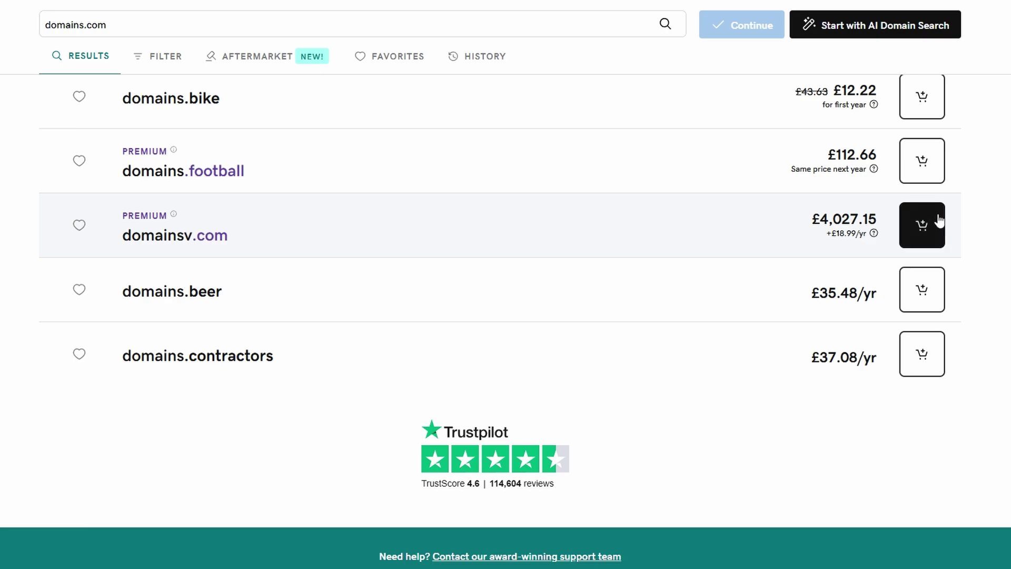
pyautogui.click(938, 221)
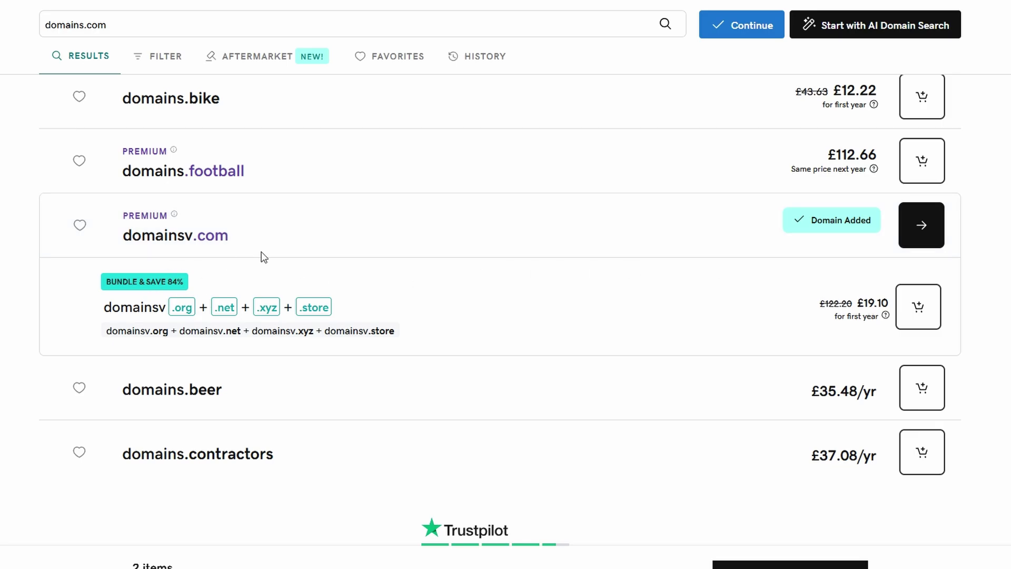
# Step: Continue toward checkout, declining the Professional Email add-on
pyautogui.click(921, 218)
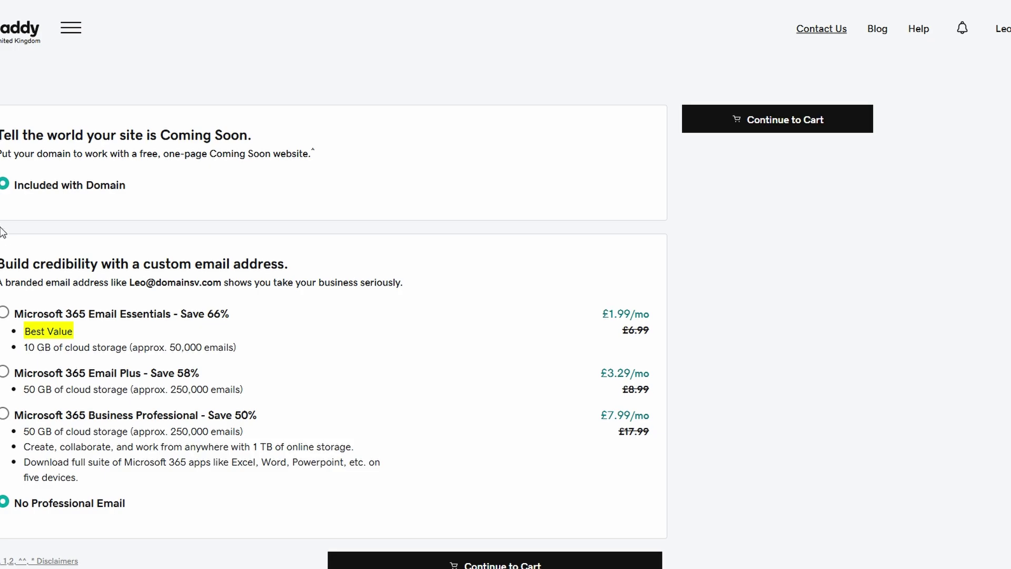
pyautogui.scroll(-3, 264, 318)
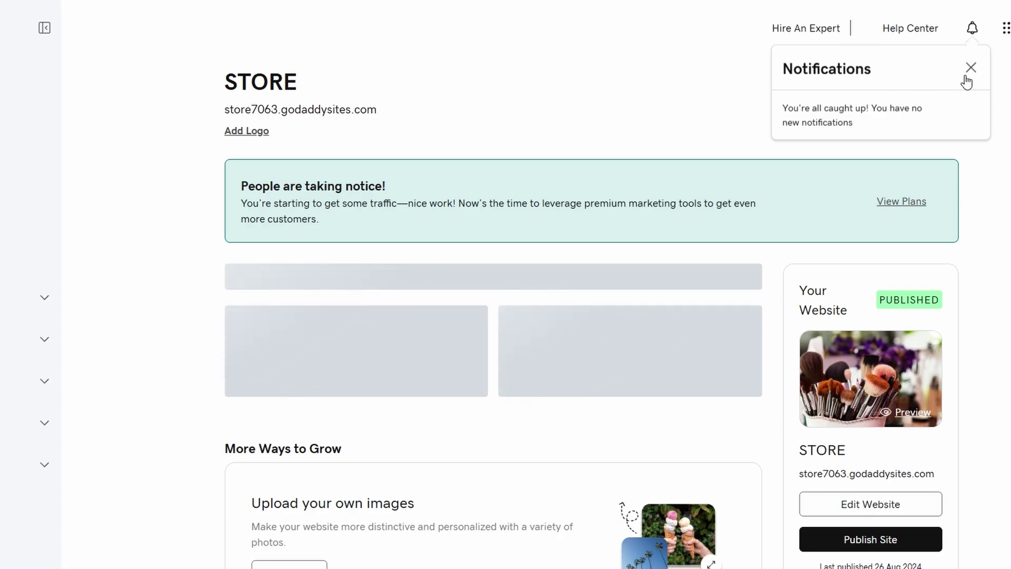
pyautogui.click(968, 72)
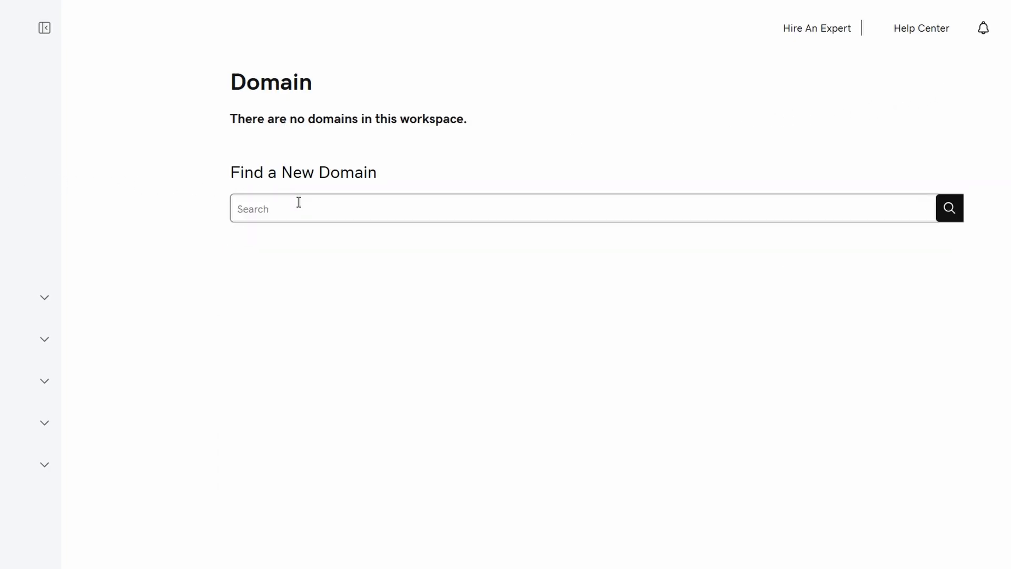
# Step: Search GoDaddy for domains.com and review the results showing it is taken
pyautogui.click(298, 203)
pyautogui.doubleClick(338, 120)
pyautogui.hotkey('ctrl', 'c')
pyautogui.click(272, 209)
pyautogui.hotkey('ctrl', 'v')
pyautogui.write('.com')
pyautogui.press('Return')
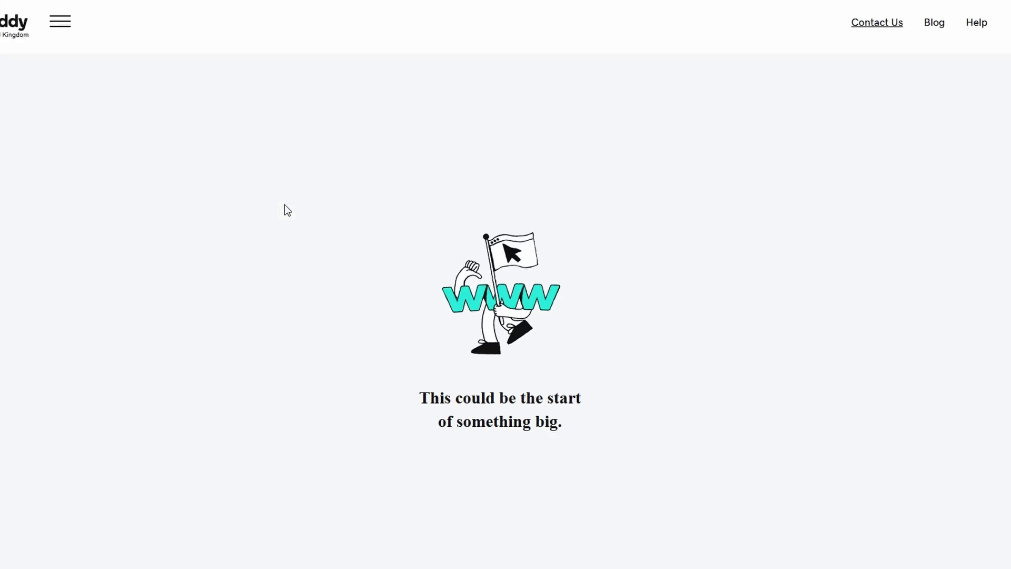
pyautogui.scroll(-3, 287, 210)
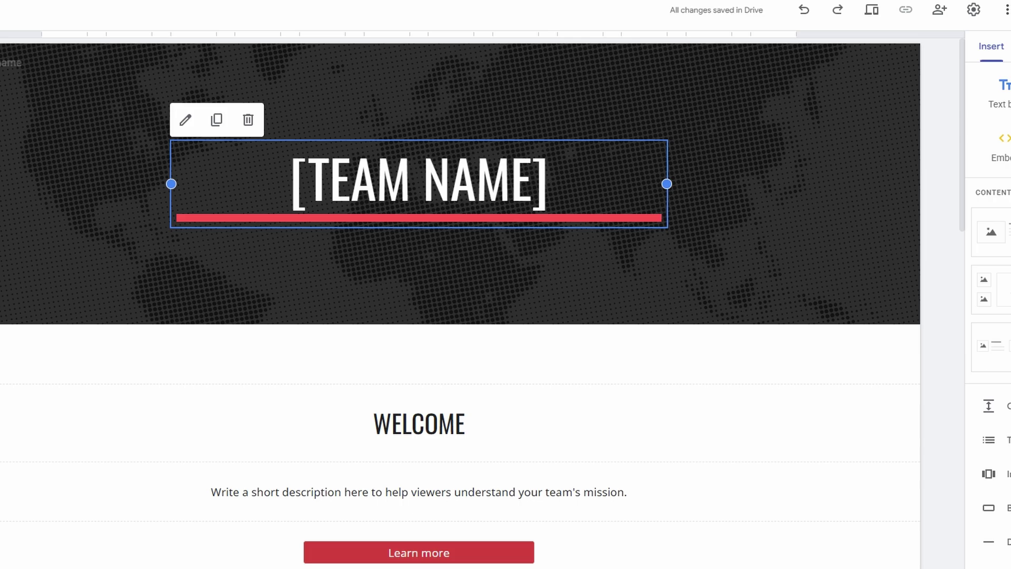
# Step: Unpublish the Team-template site from the Publish menu and confirm in the Unpublish site dialog
pyautogui.click(518, 31)
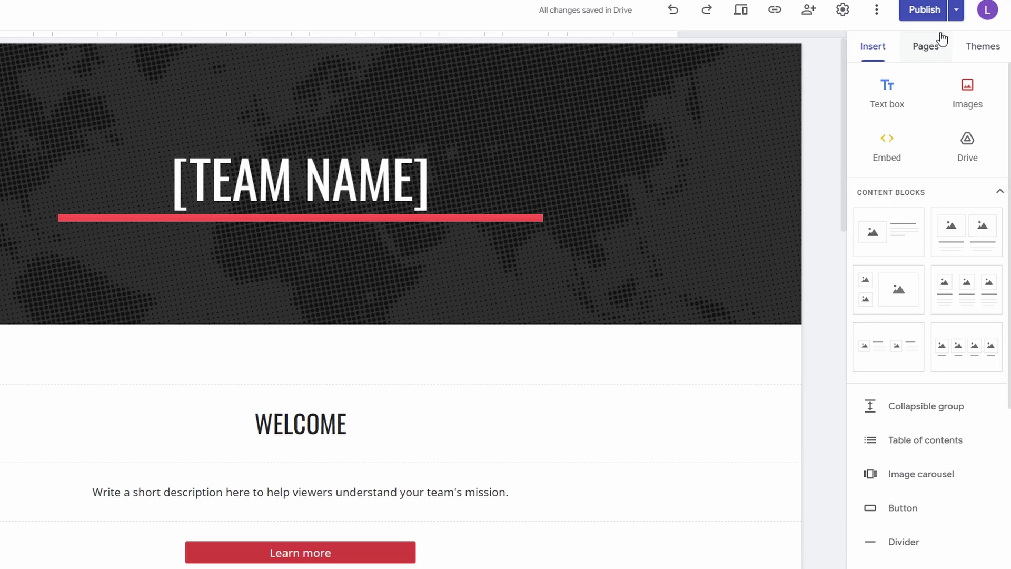
pyautogui.click(957, 11)
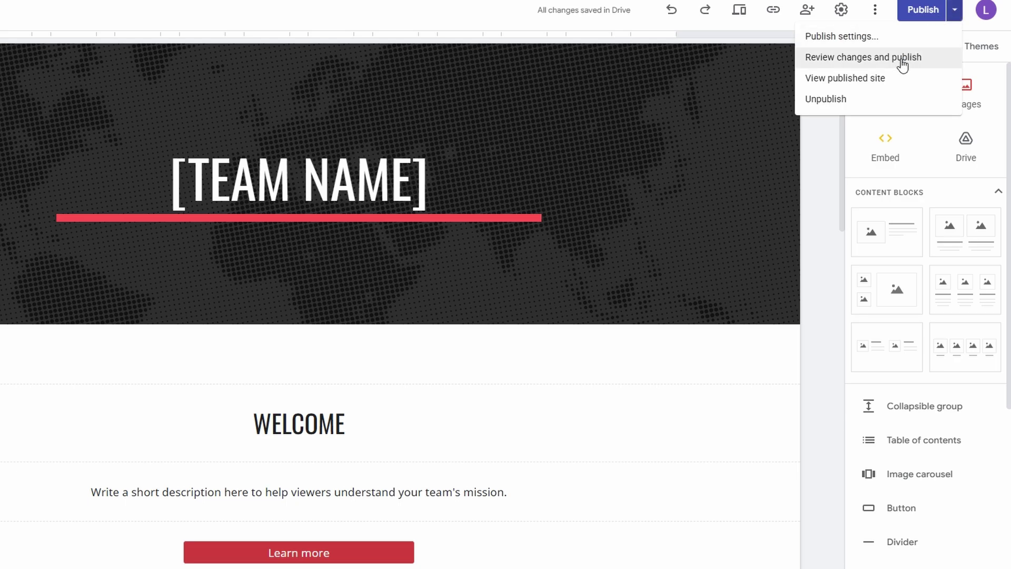
pyautogui.click(872, 104)
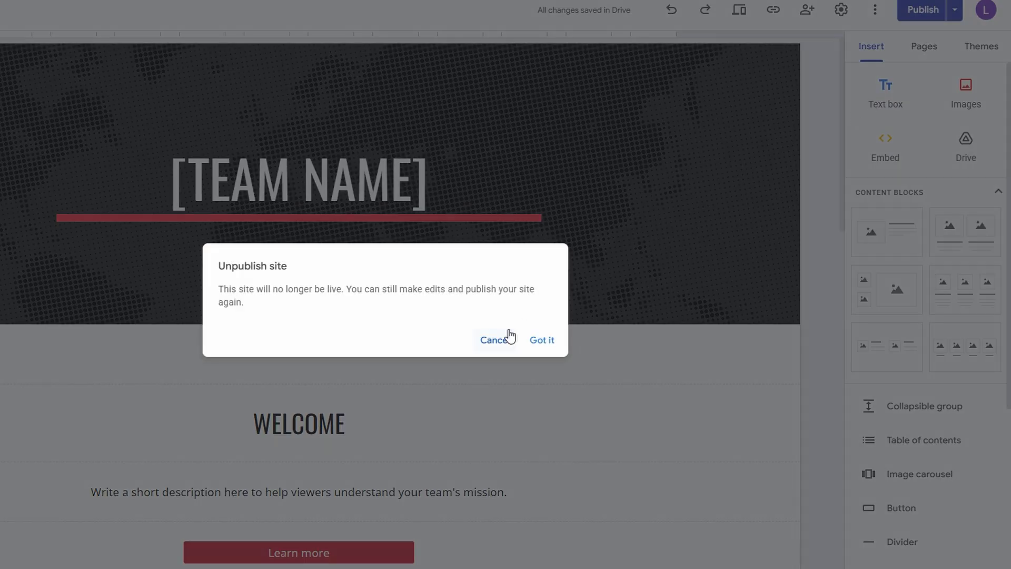
pyautogui.click(538, 339)
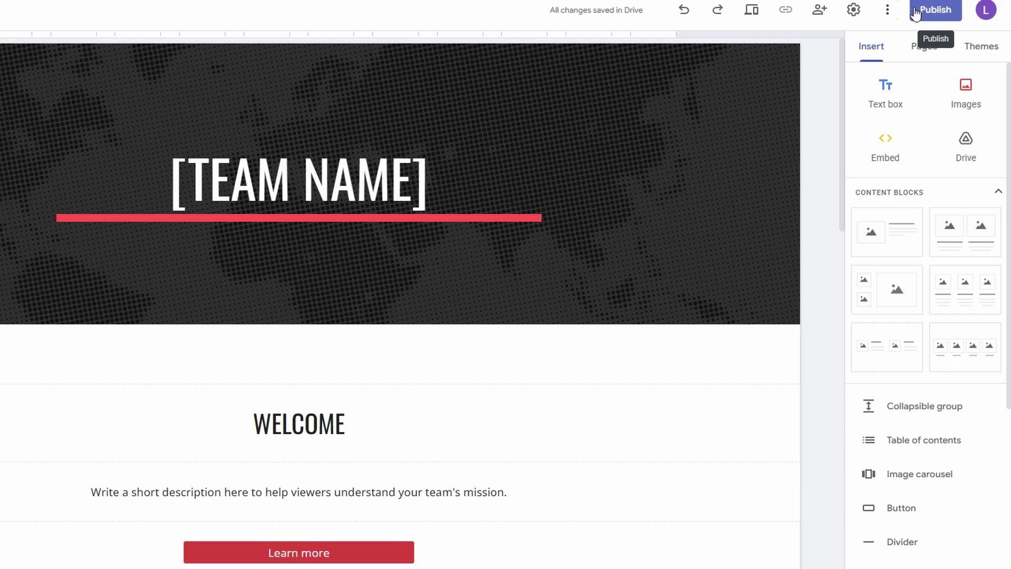
# Step: In Publish to the web, look over the sites.google.com address, then open Custom domain management
pyautogui.click(916, 12)
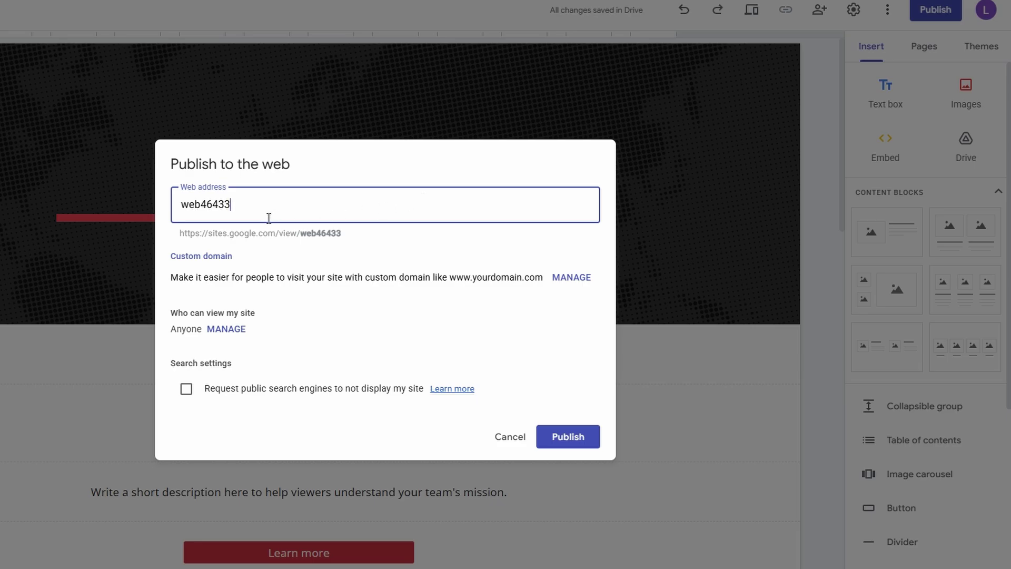
pyautogui.moveTo(173, 235); pyautogui.dragTo(359, 242)
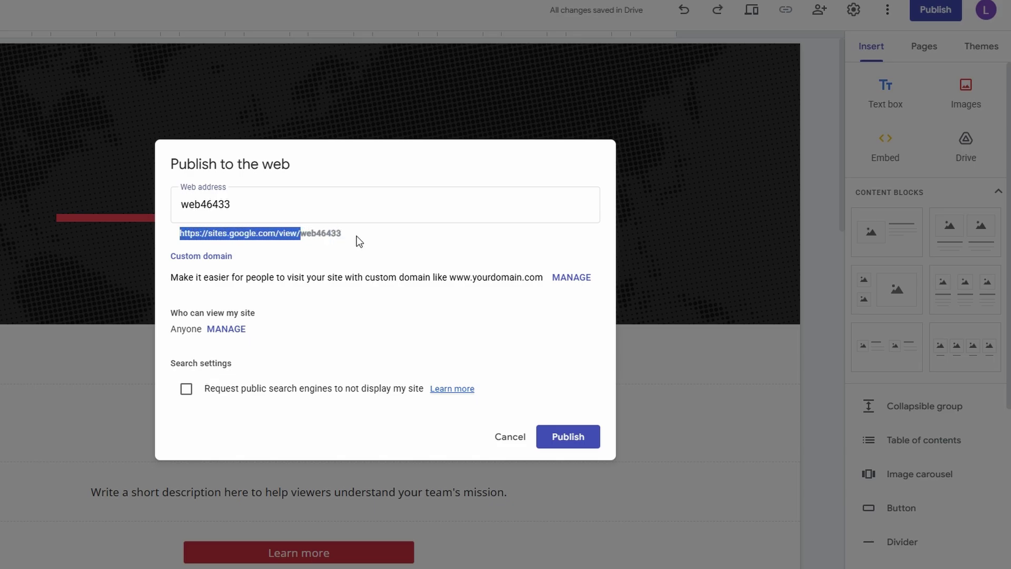
pyautogui.click(359, 242)
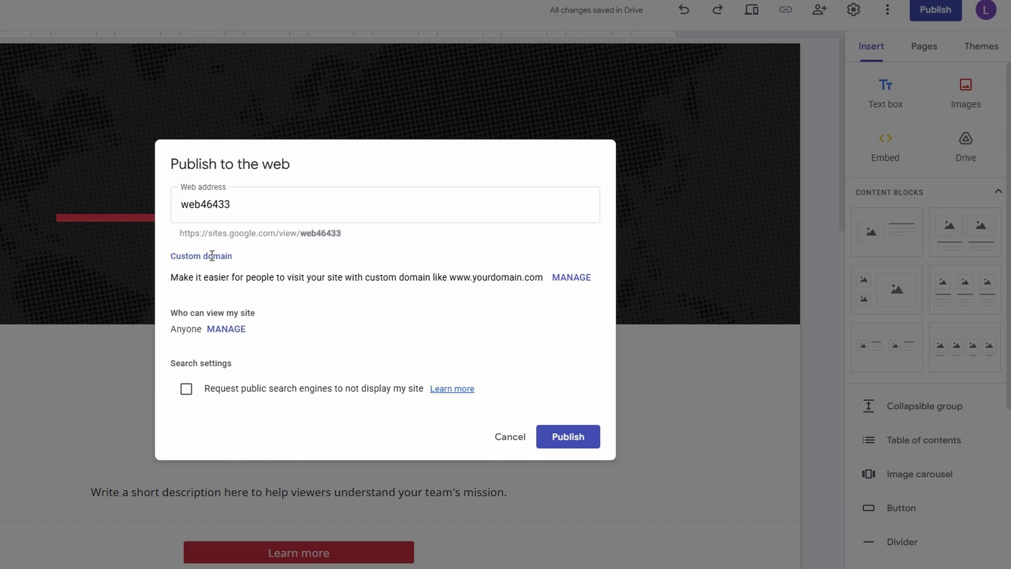
pyautogui.moveTo(173, 258); pyautogui.dragTo(233, 259)
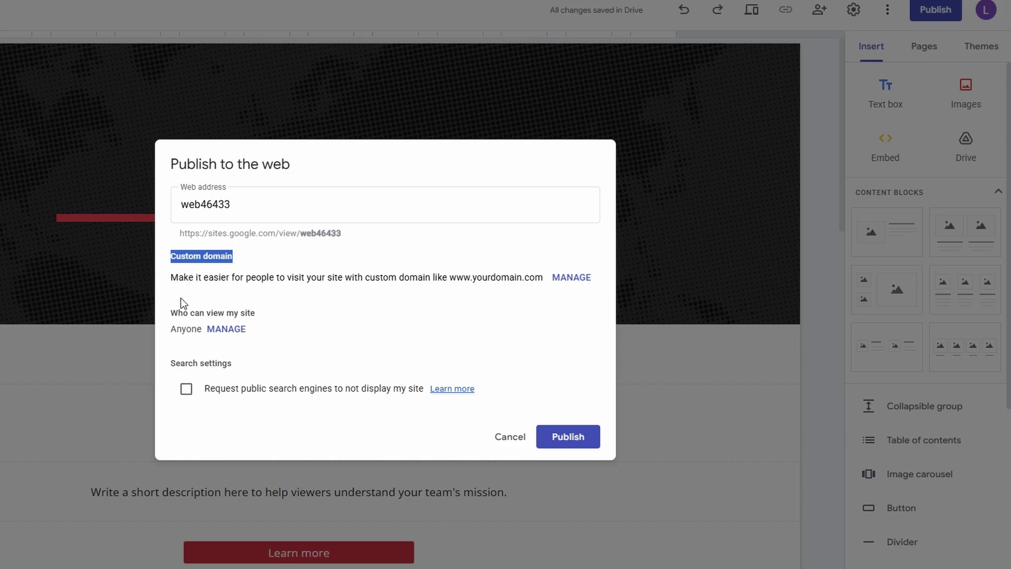
pyautogui.click(579, 278)
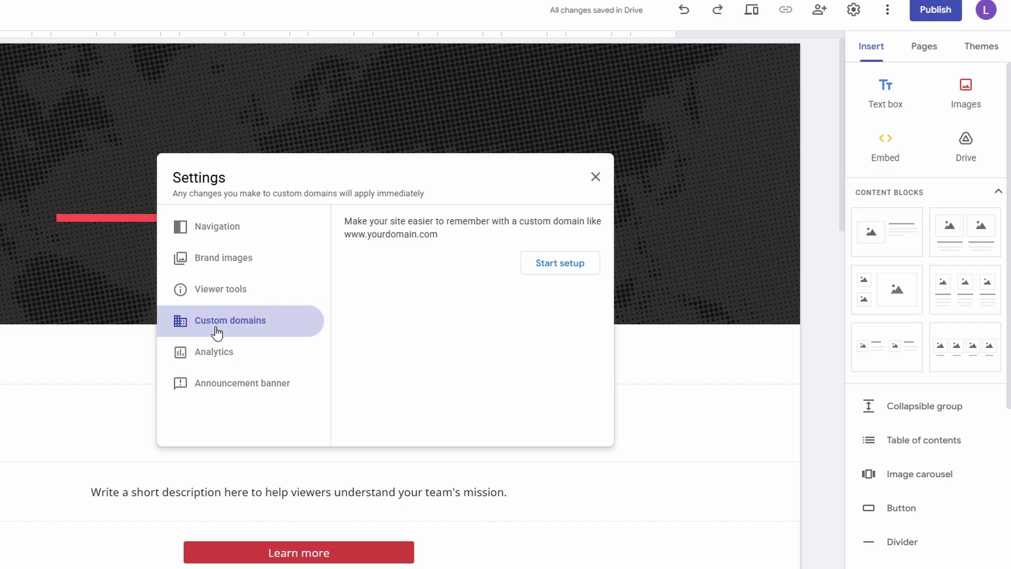
# Step: Start custom domain setup and enter mydomain.com after www, fixing a stray extra 'd'
pyautogui.click(544, 271)
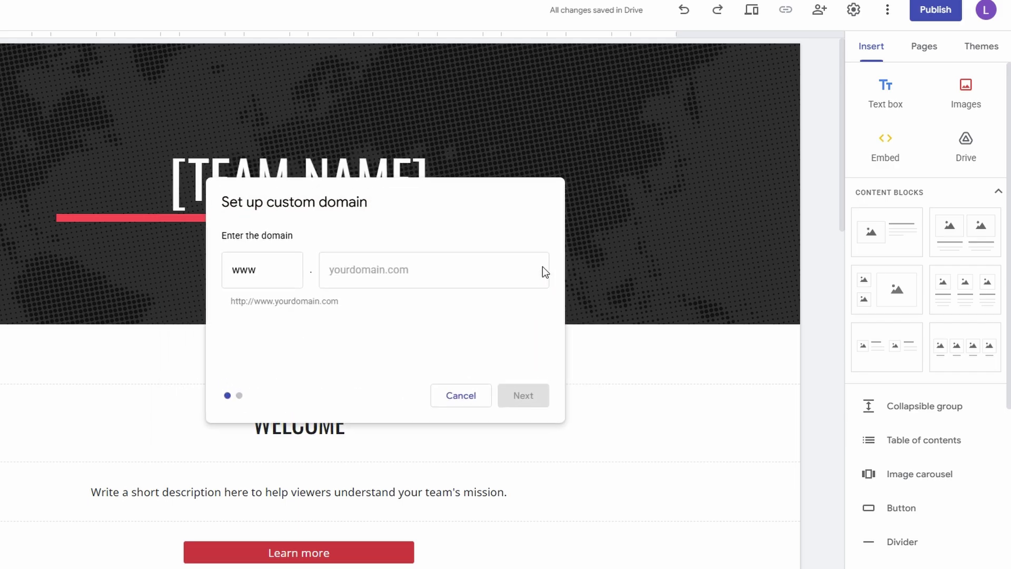
pyautogui.click(393, 275)
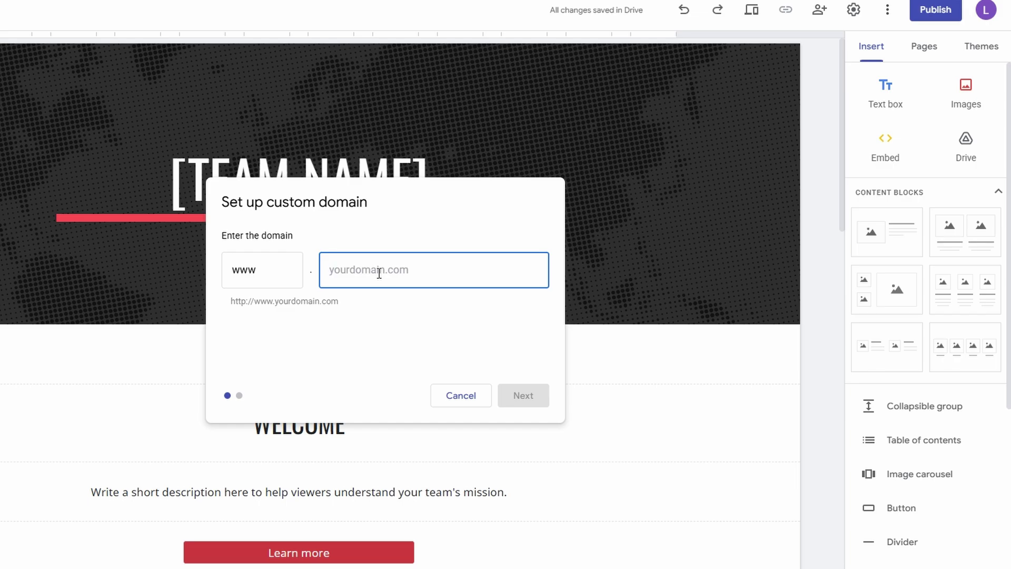
pyautogui.click(241, 398)
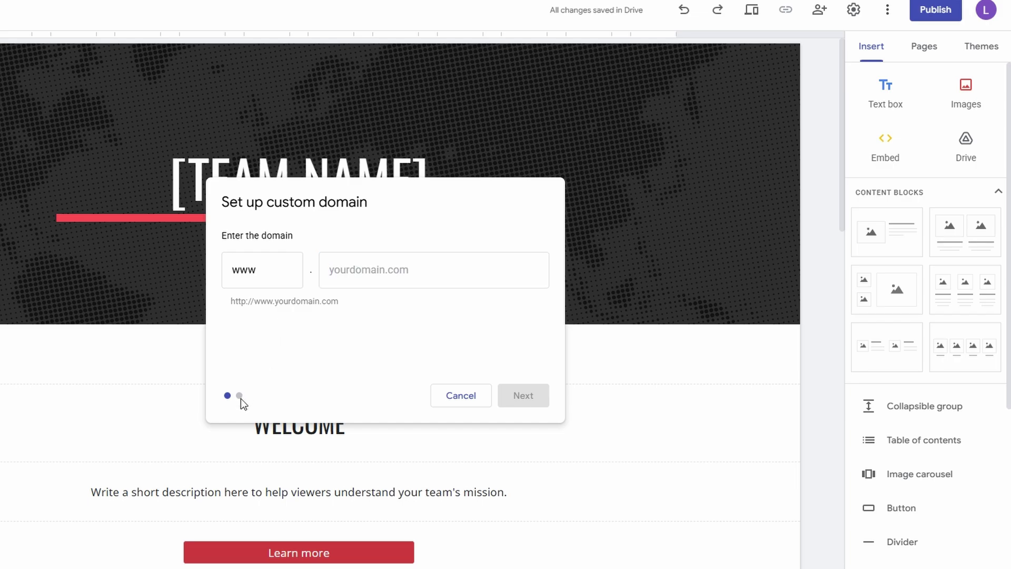
pyautogui.click(394, 274)
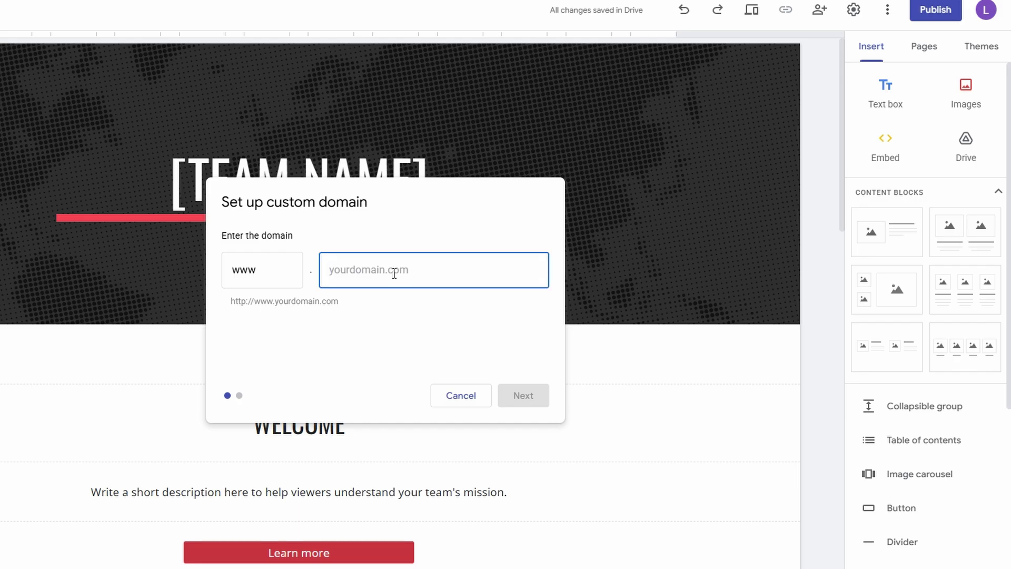
pyautogui.write('my')
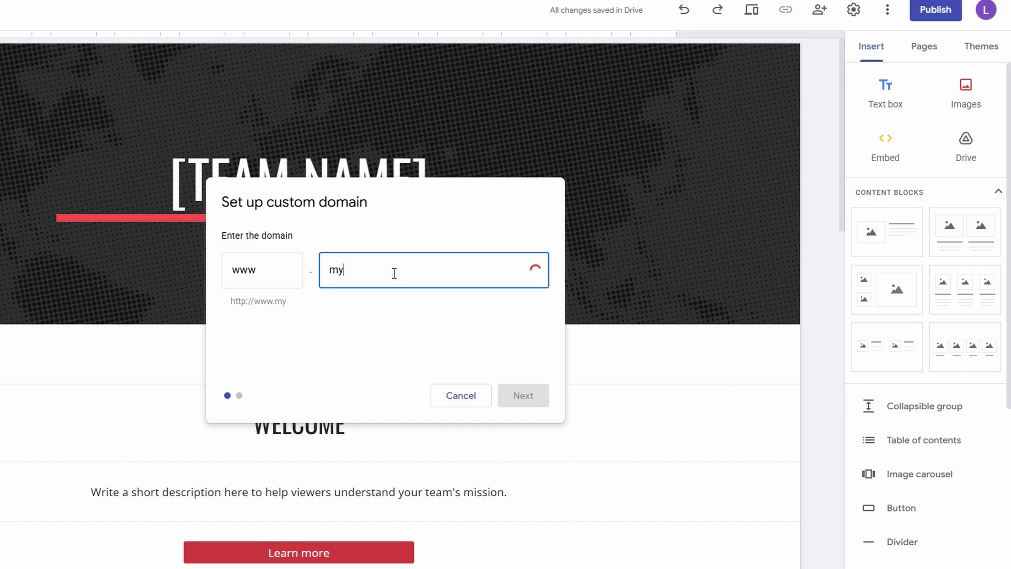
pyautogui.write('domain.com')
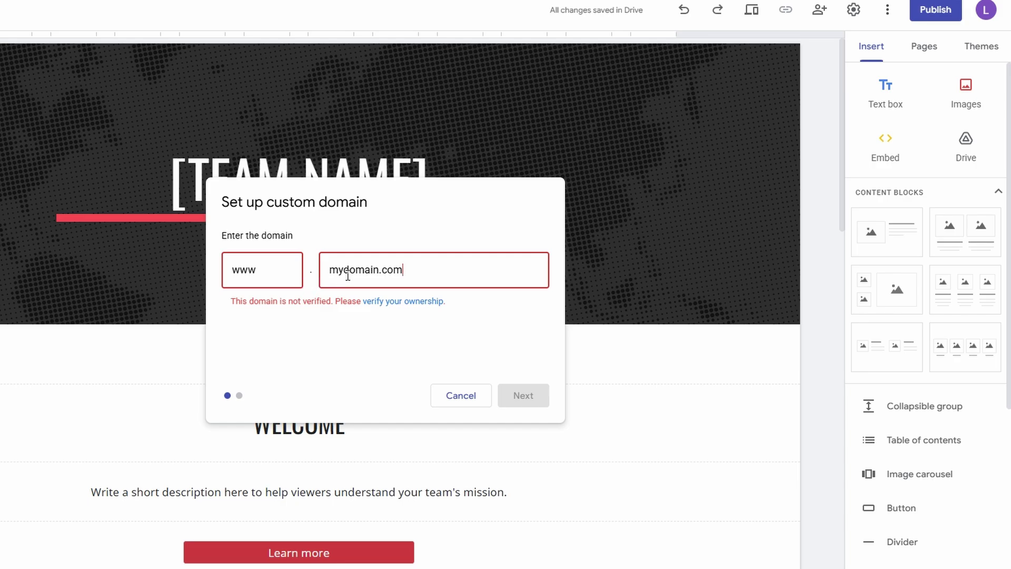
pyautogui.click(272, 265)
pyautogui.click(345, 269)
pyautogui.write('d')
pyautogui.press('BackSpace')
# Step: Follow the verify-ownership link to GoDaddy, open the account menu and scroll to My Products
pyautogui.click(392, 301)
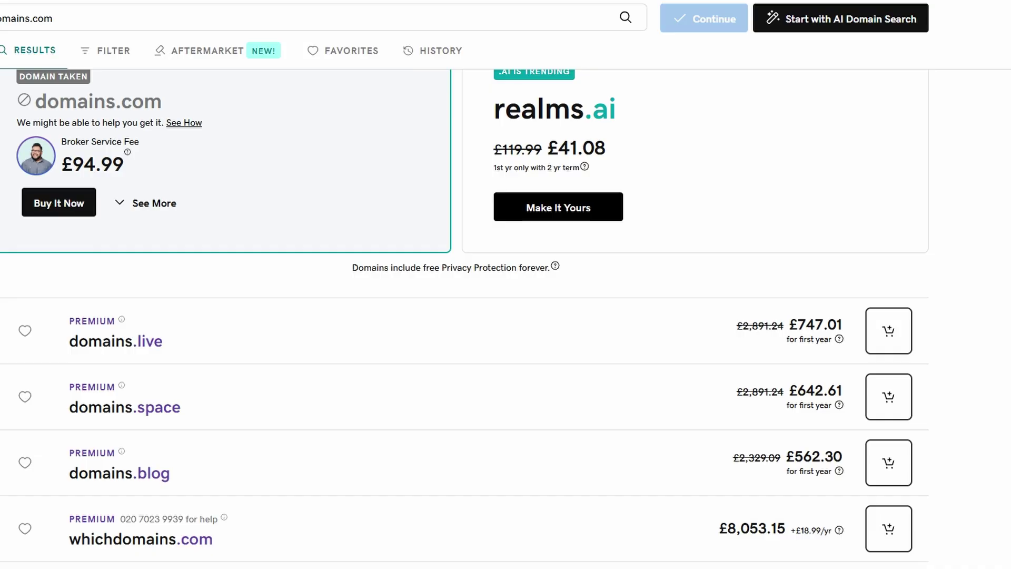
pyautogui.scroll(3, 651, 158)
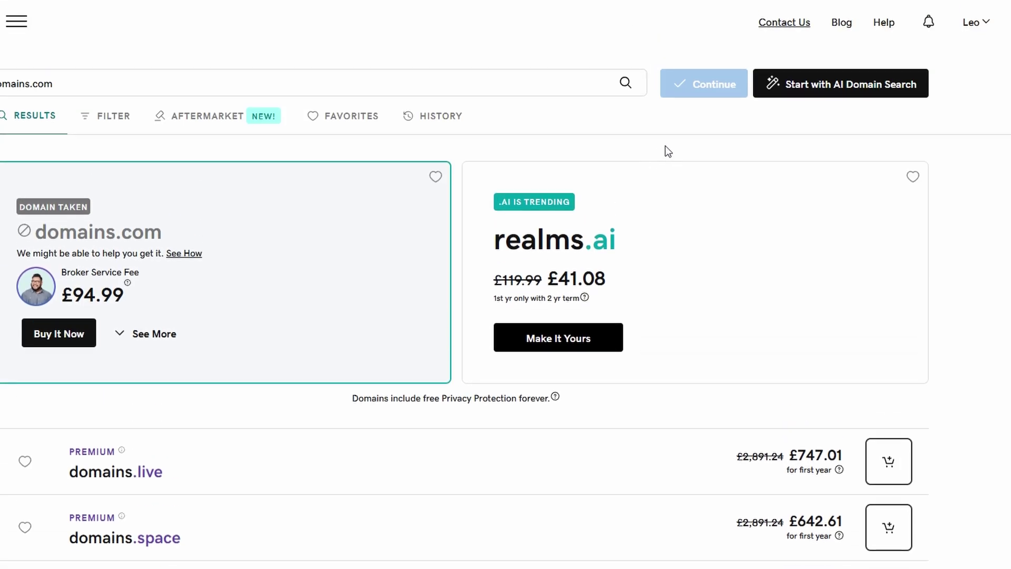
pyautogui.click(973, 25)
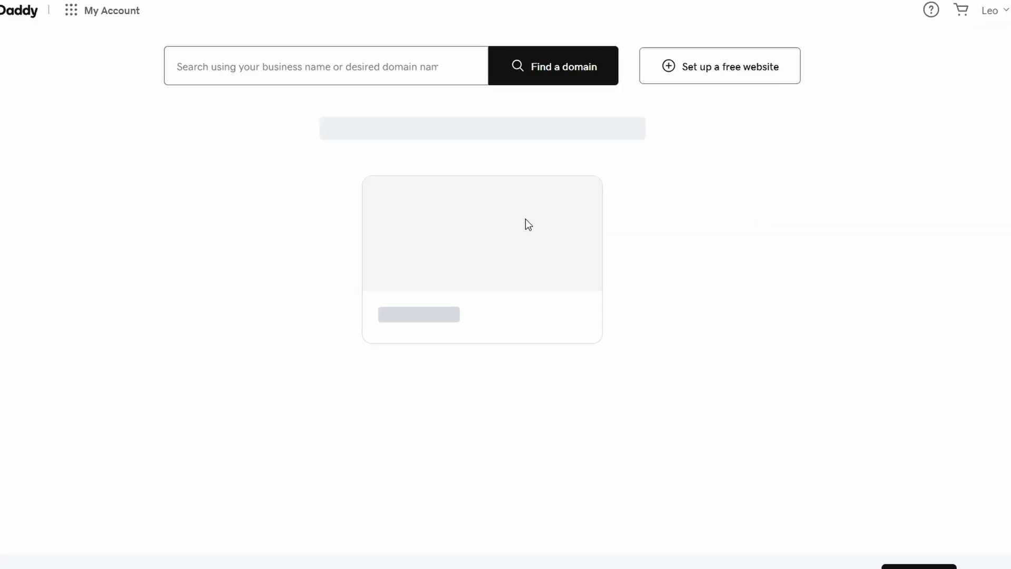
pyautogui.scroll(-7, 662, 225)
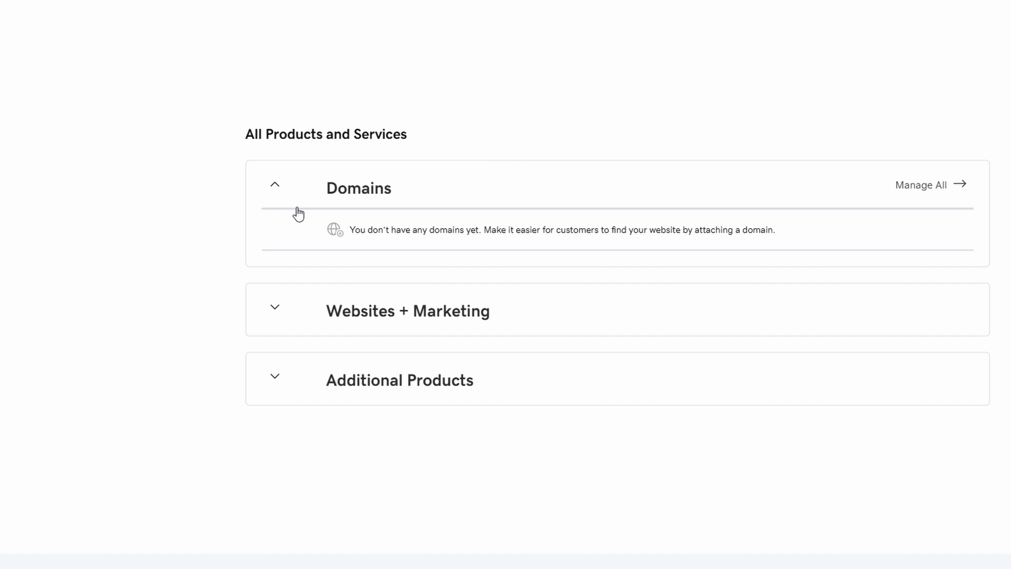
# Step: Open GoDaddy's DNS Management page from the full list of the account's domains
pyautogui.click(914, 196)
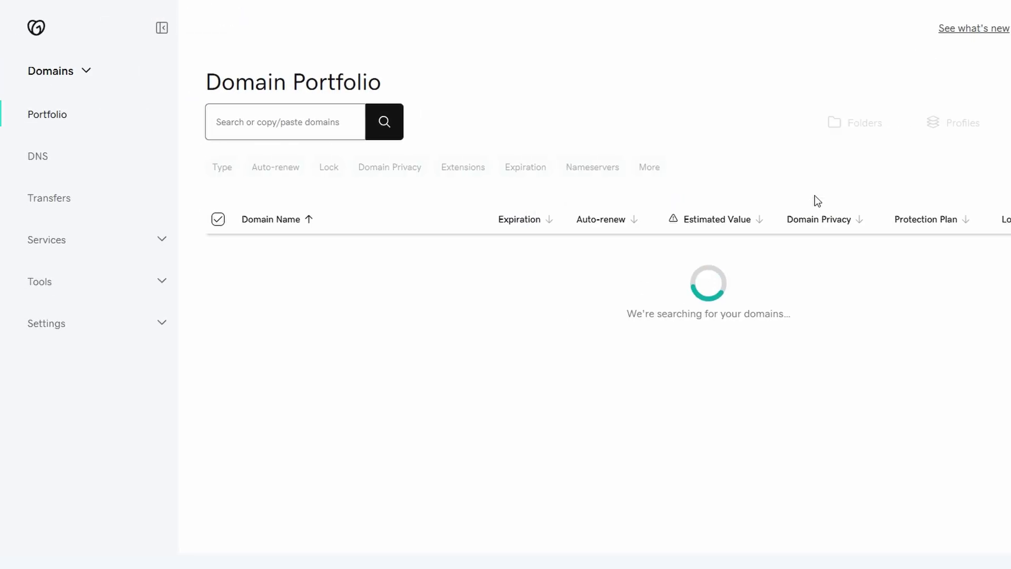
pyautogui.click(41, 163)
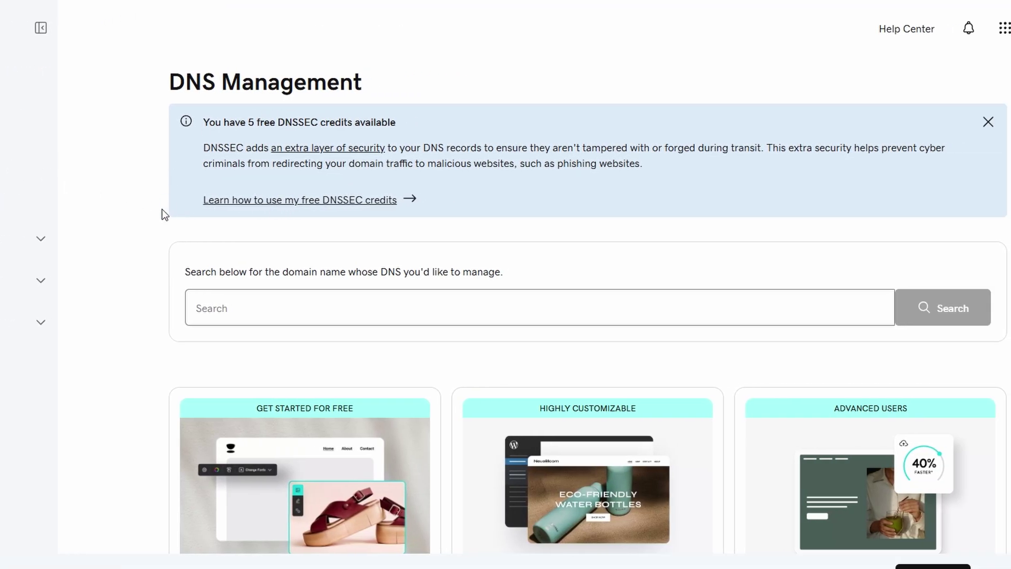
pyautogui.scroll(-2, 394, 296)
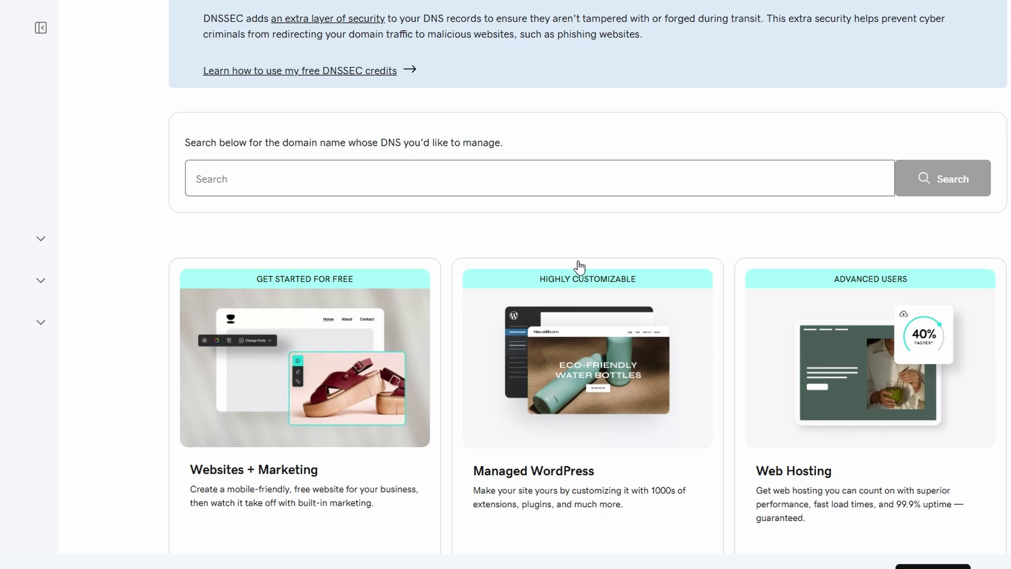
pyautogui.scroll(2, 580, 260)
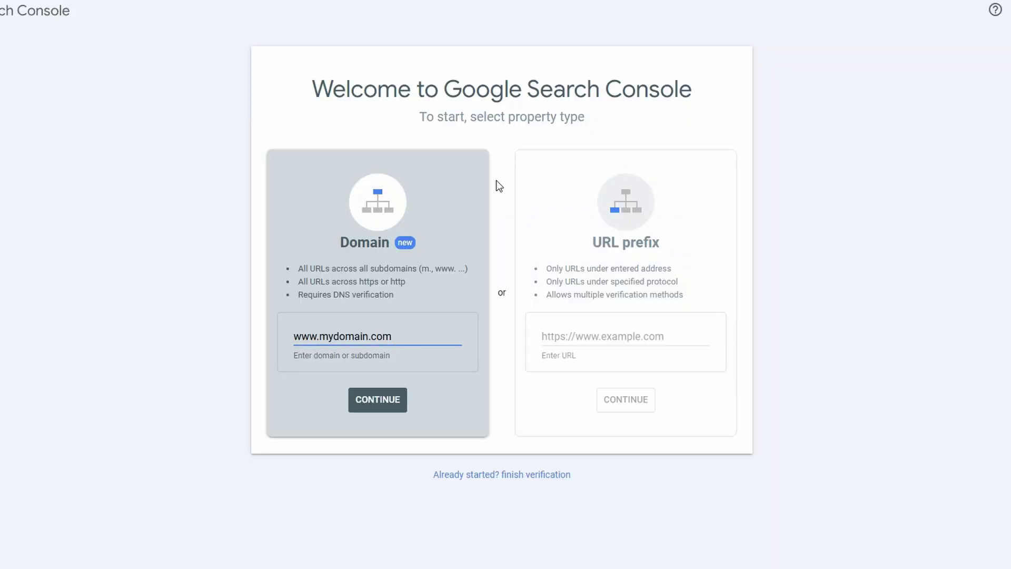
pyautogui.click(381, 399)
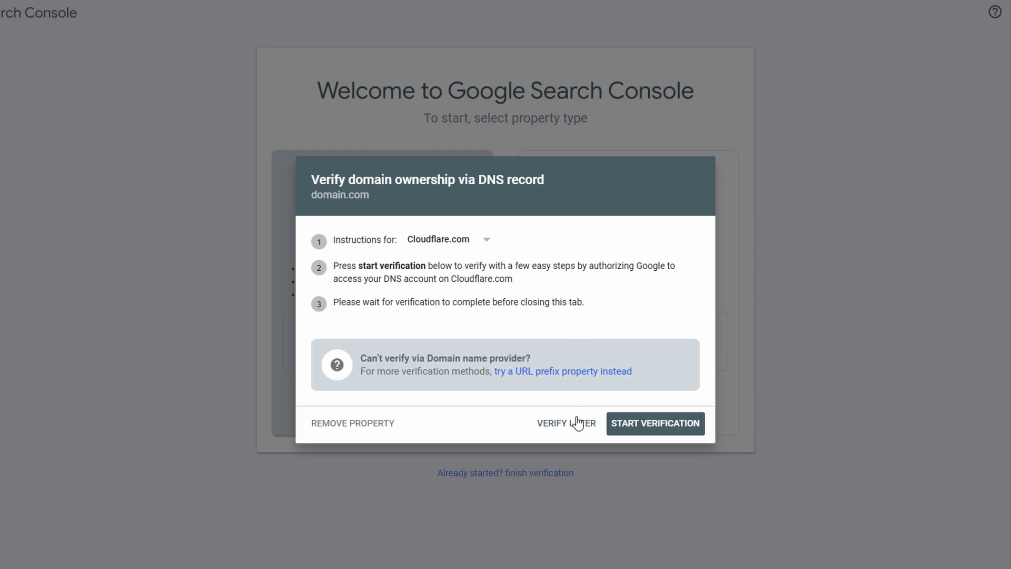
pyautogui.click(621, 429)
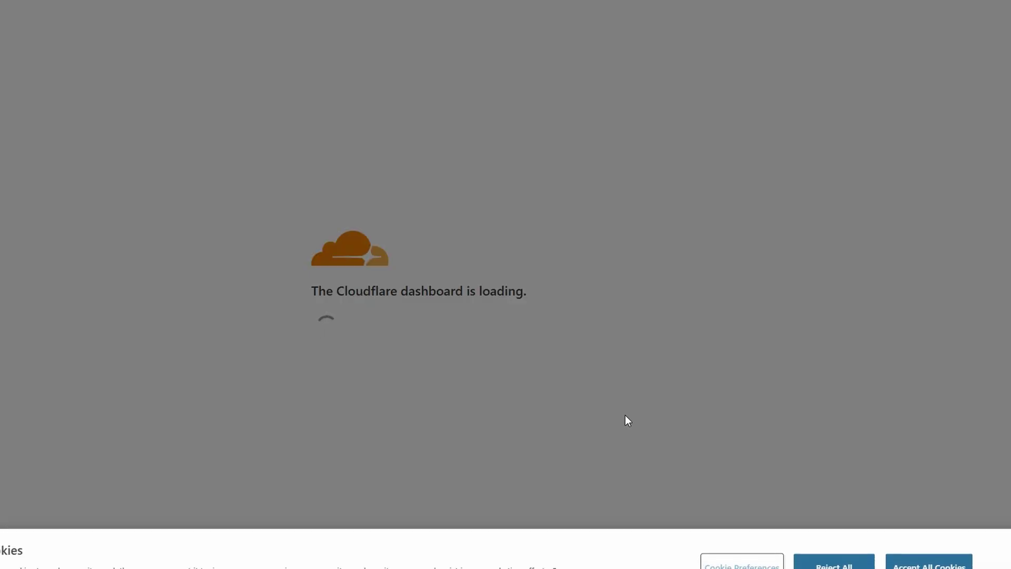
pyautogui.click(835, 562)
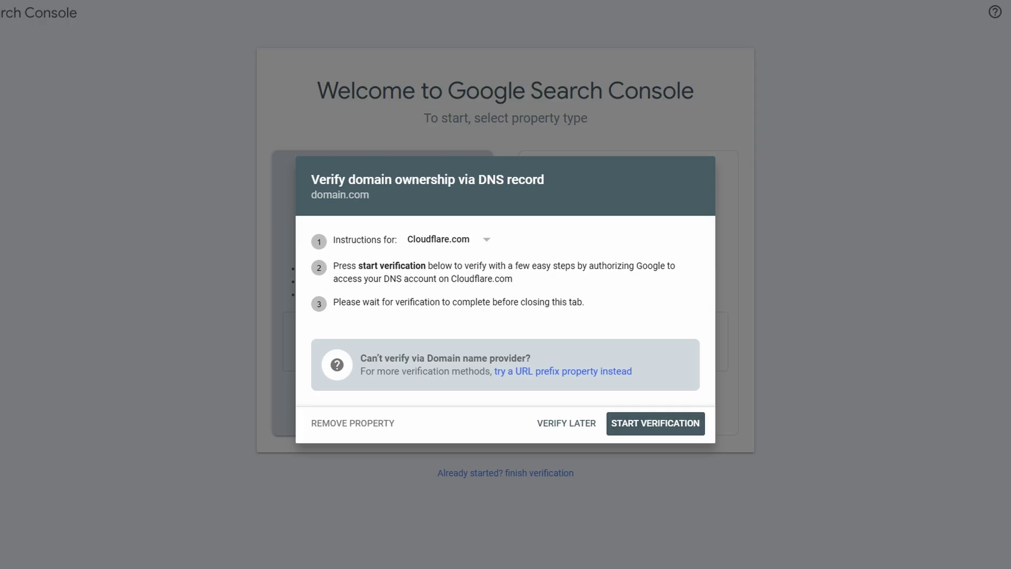
pyautogui.press('Return')
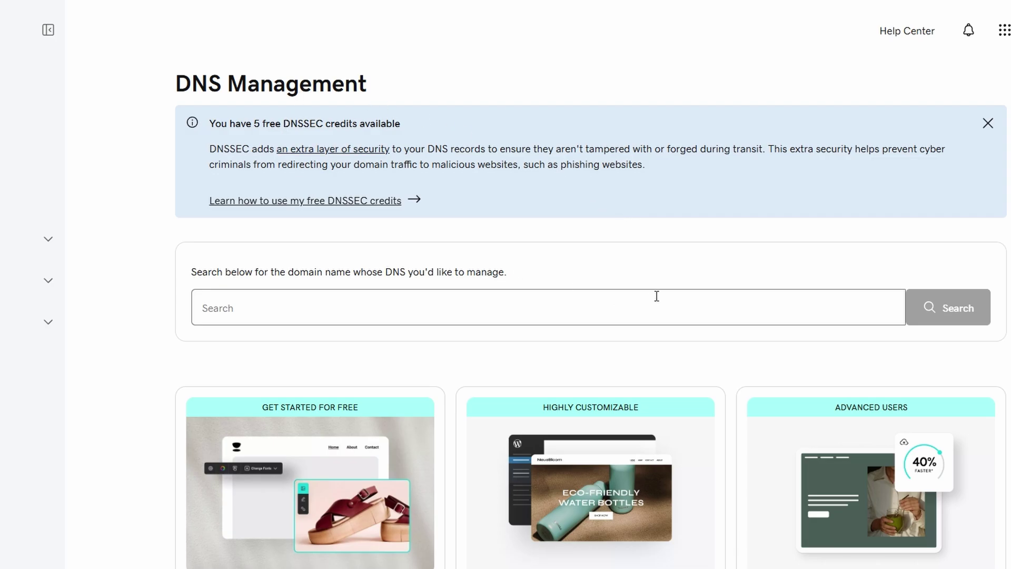
pyautogui.scroll(-2, 513, 298)
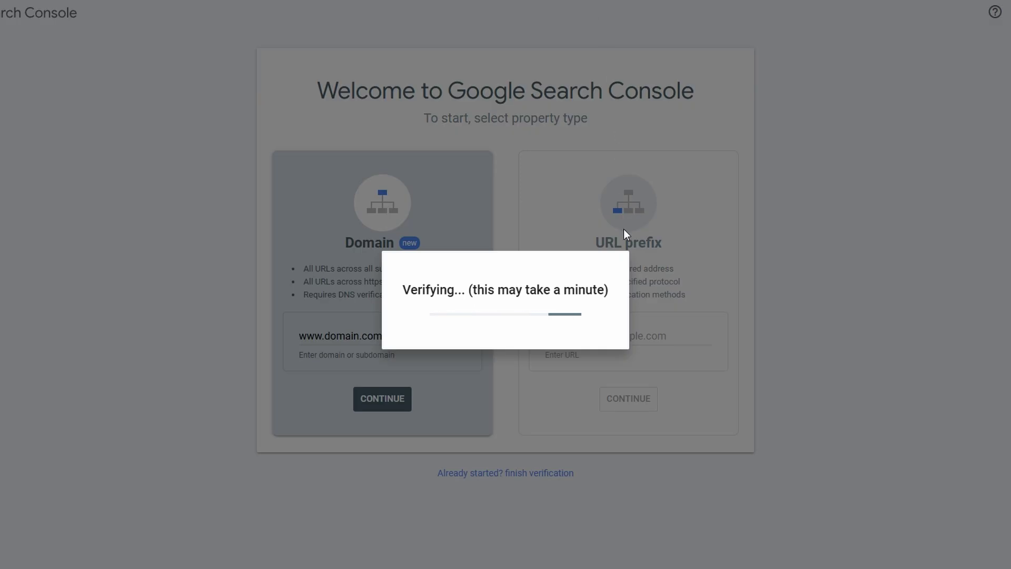
pyautogui.moveTo(401, 289); pyautogui.dragTo(672, 299)
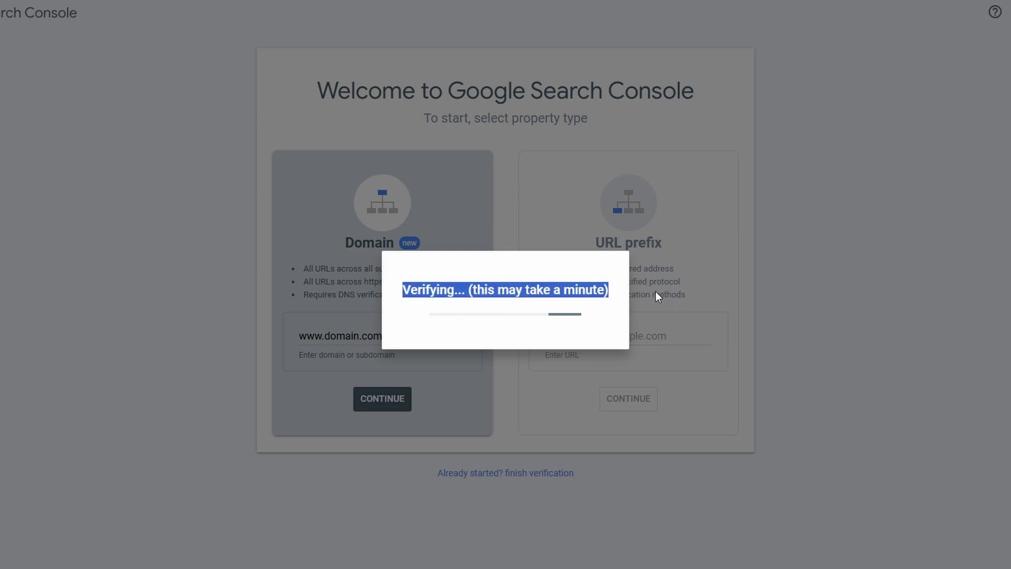
pyautogui.click(611, 299)
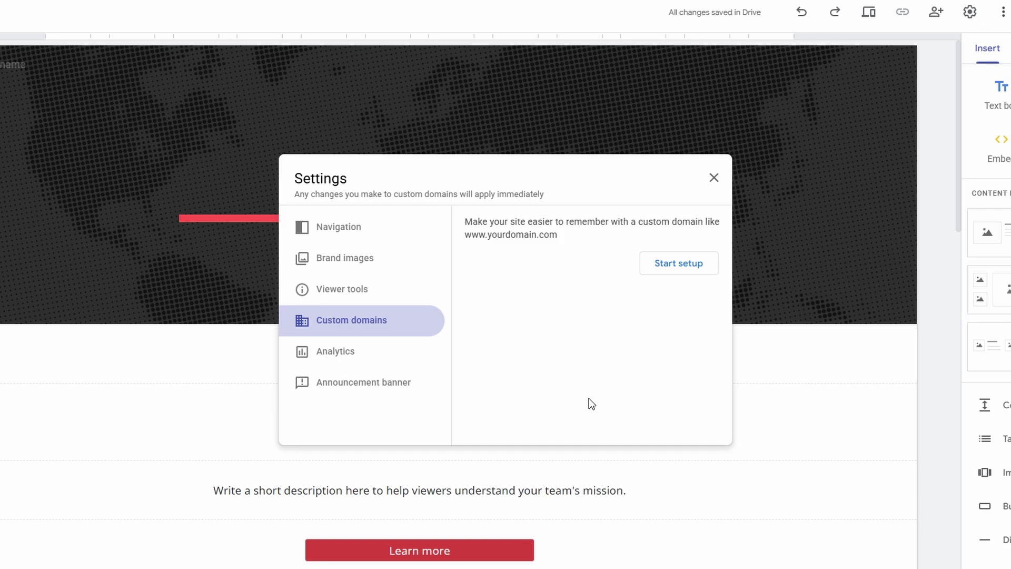
# Step: Close the Settings dialog and cancel the Publish to the web dialog without publishing
pyautogui.click(714, 177)
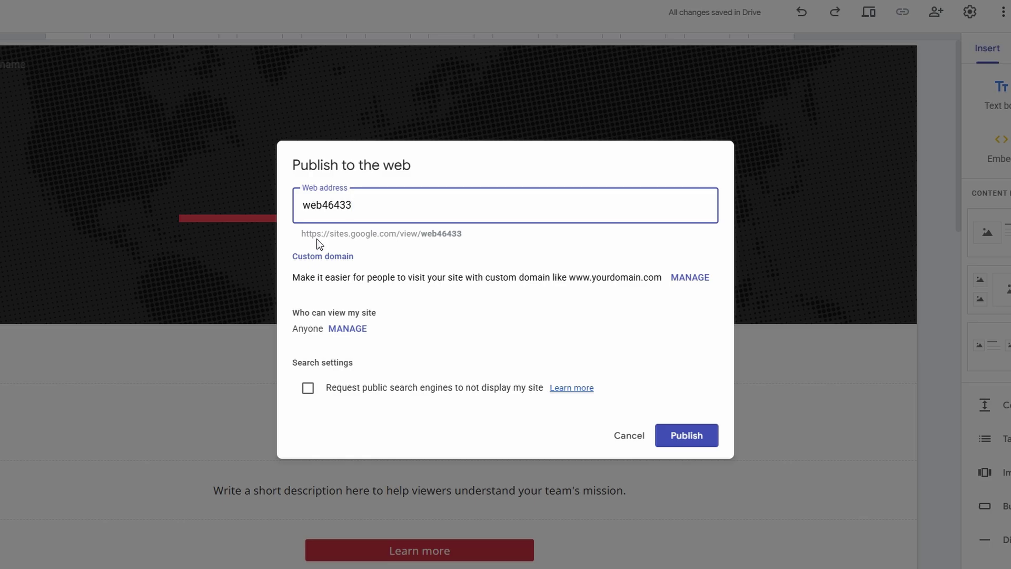
pyautogui.click(634, 435)
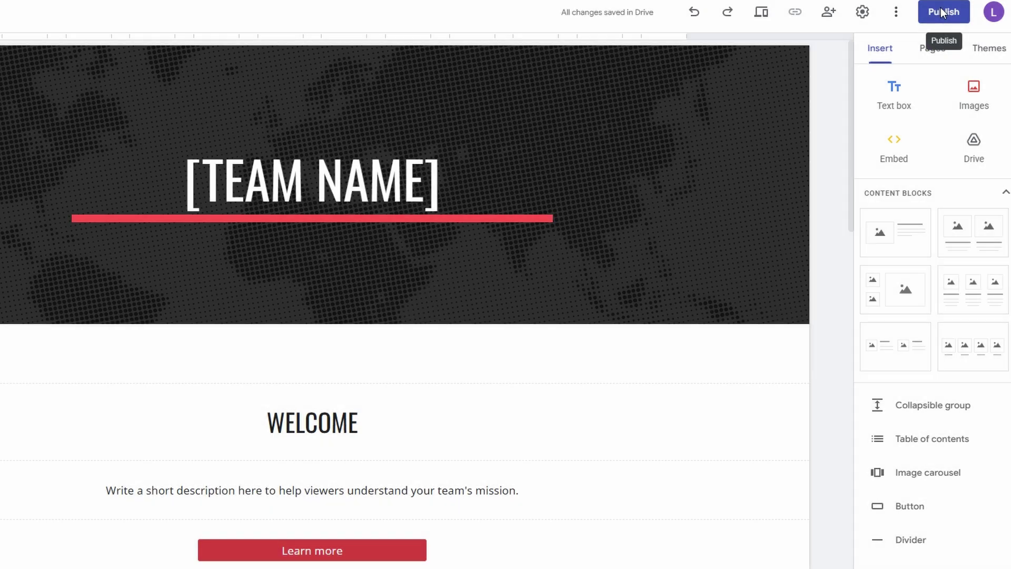
# Step: Publish the Team-template site to the web at the address web46433
pyautogui.click(941, 11)
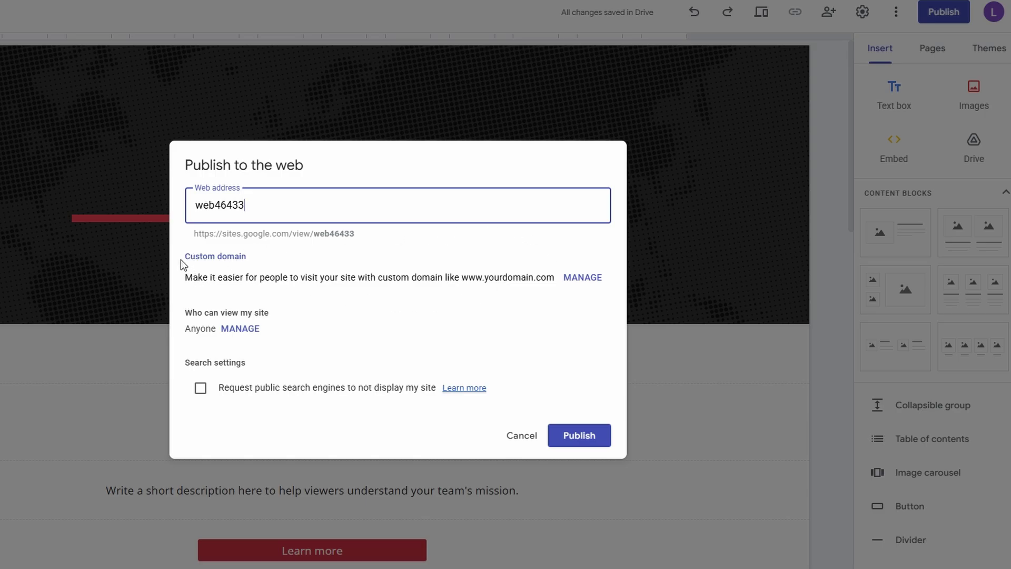
pyautogui.moveTo(181, 259); pyautogui.dragTo(289, 261)
pyautogui.click(580, 439)
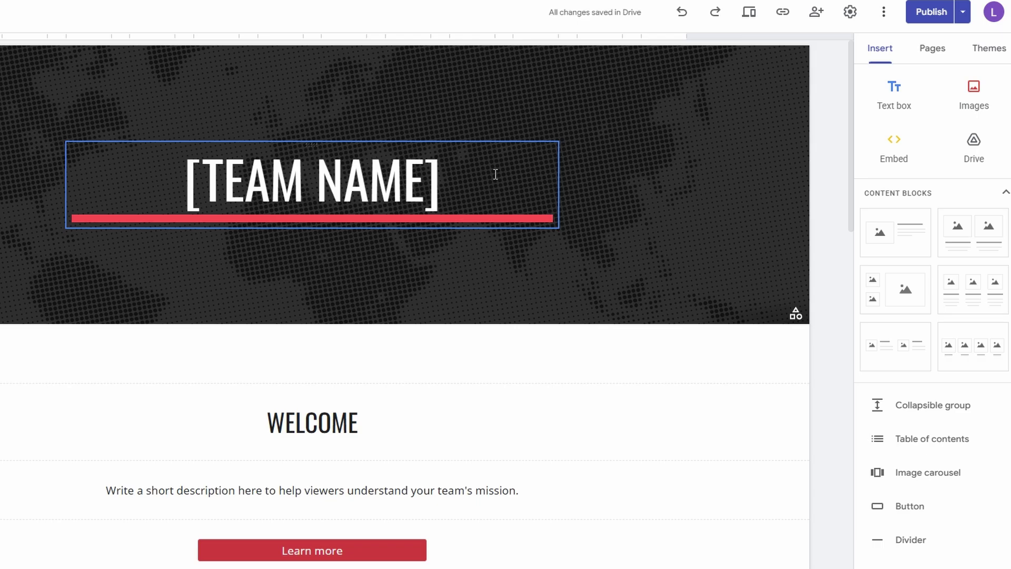
pyautogui.click(495, 175)
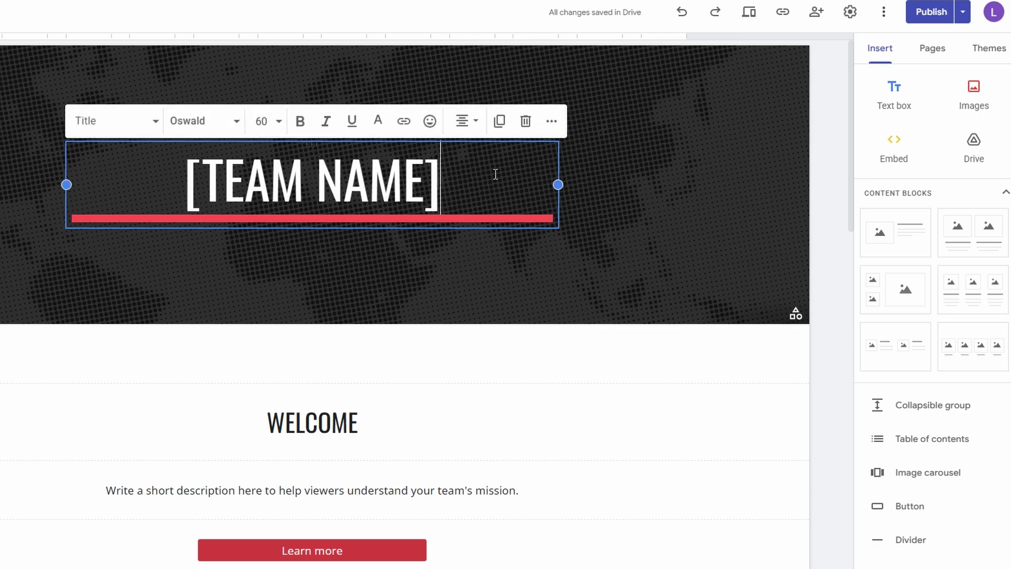
pyautogui.click(533, 284)
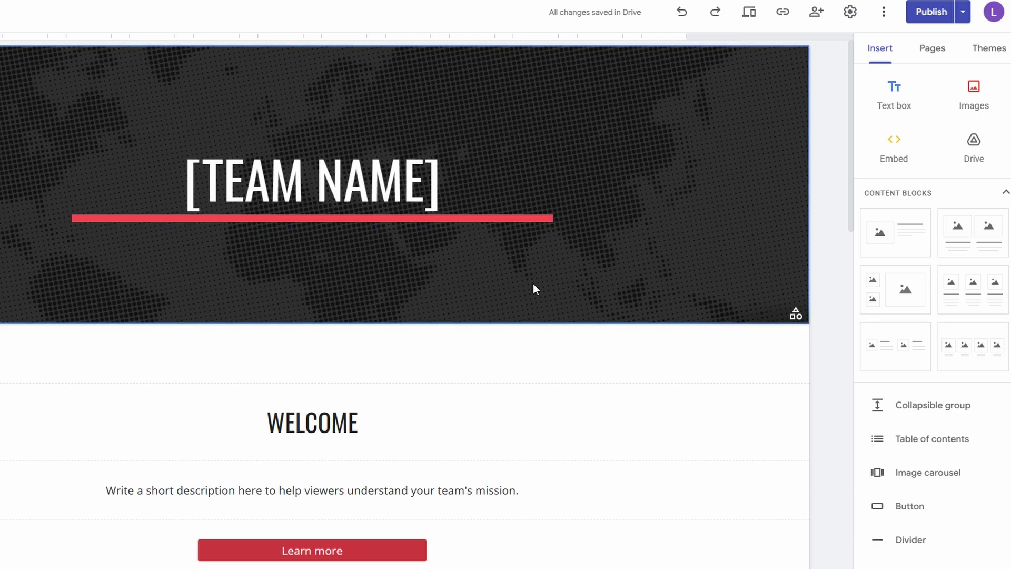